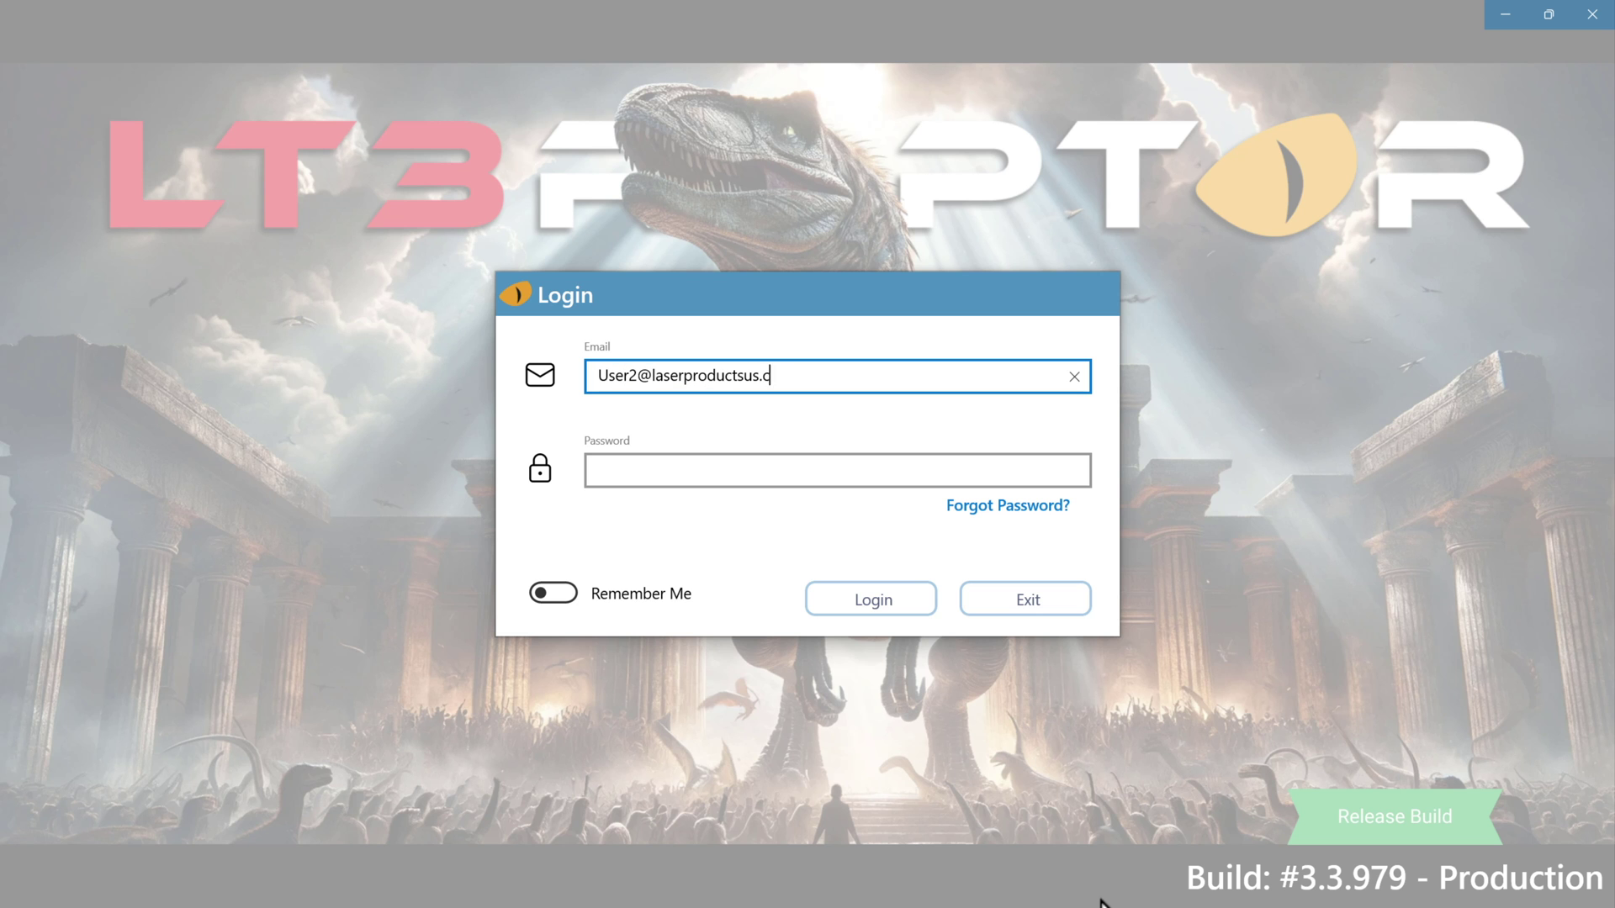
Step: Log in with the account e-mail and password, with Remember Me turned on
{"action": "key", "text": "Tab"}
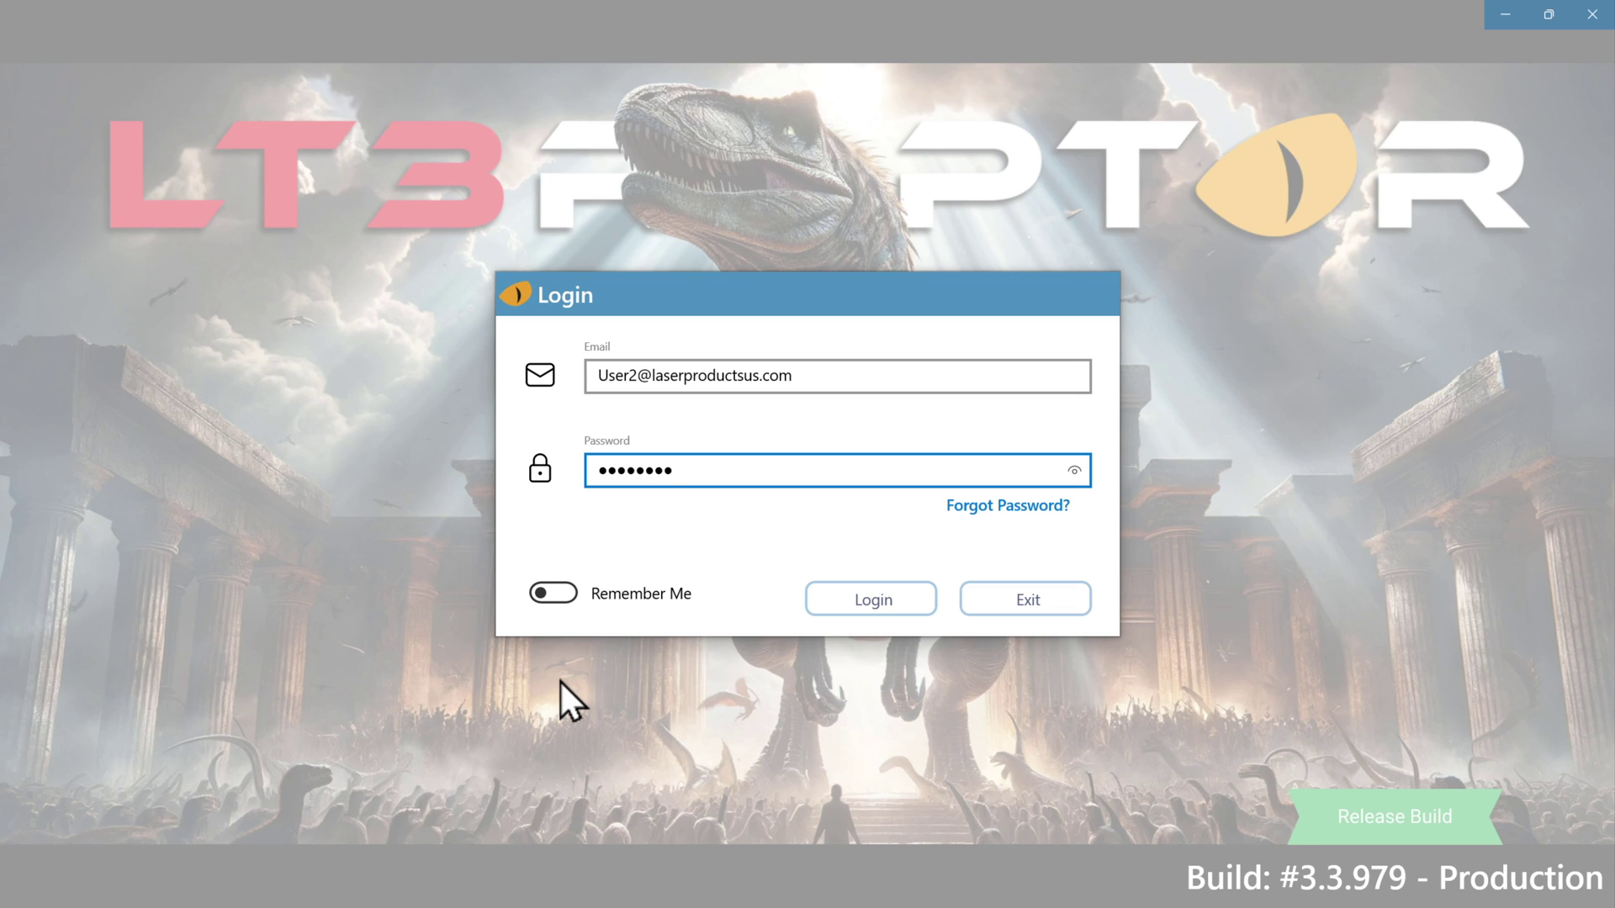
{"action": "left_click", "coordinate": [567, 594]}
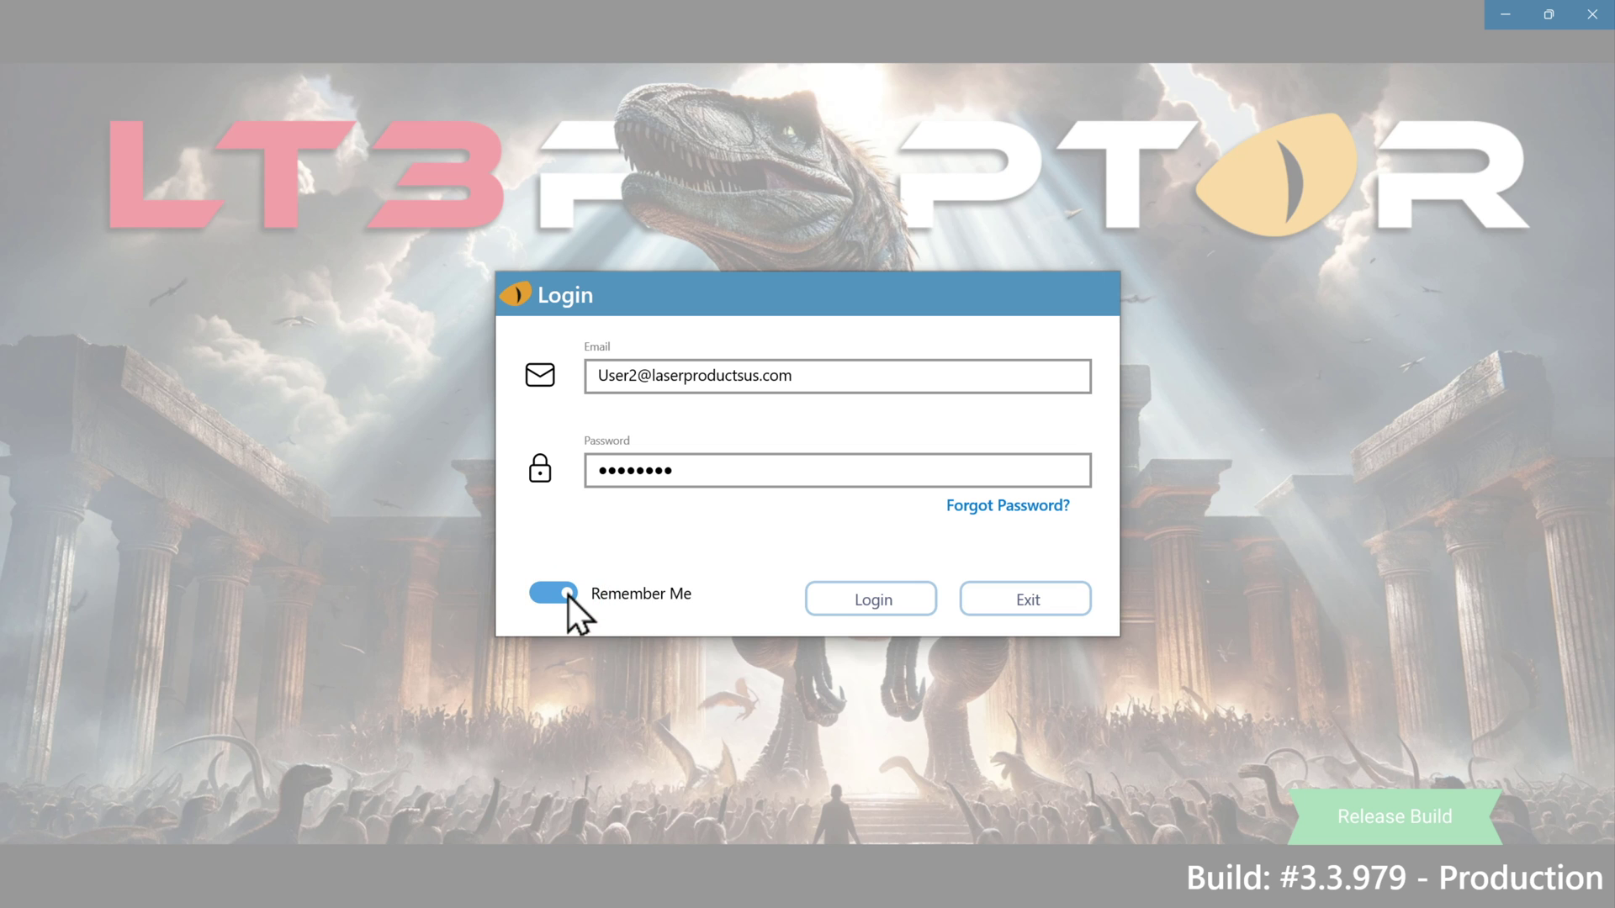
{"action": "left_click", "coordinate": [836, 596]}
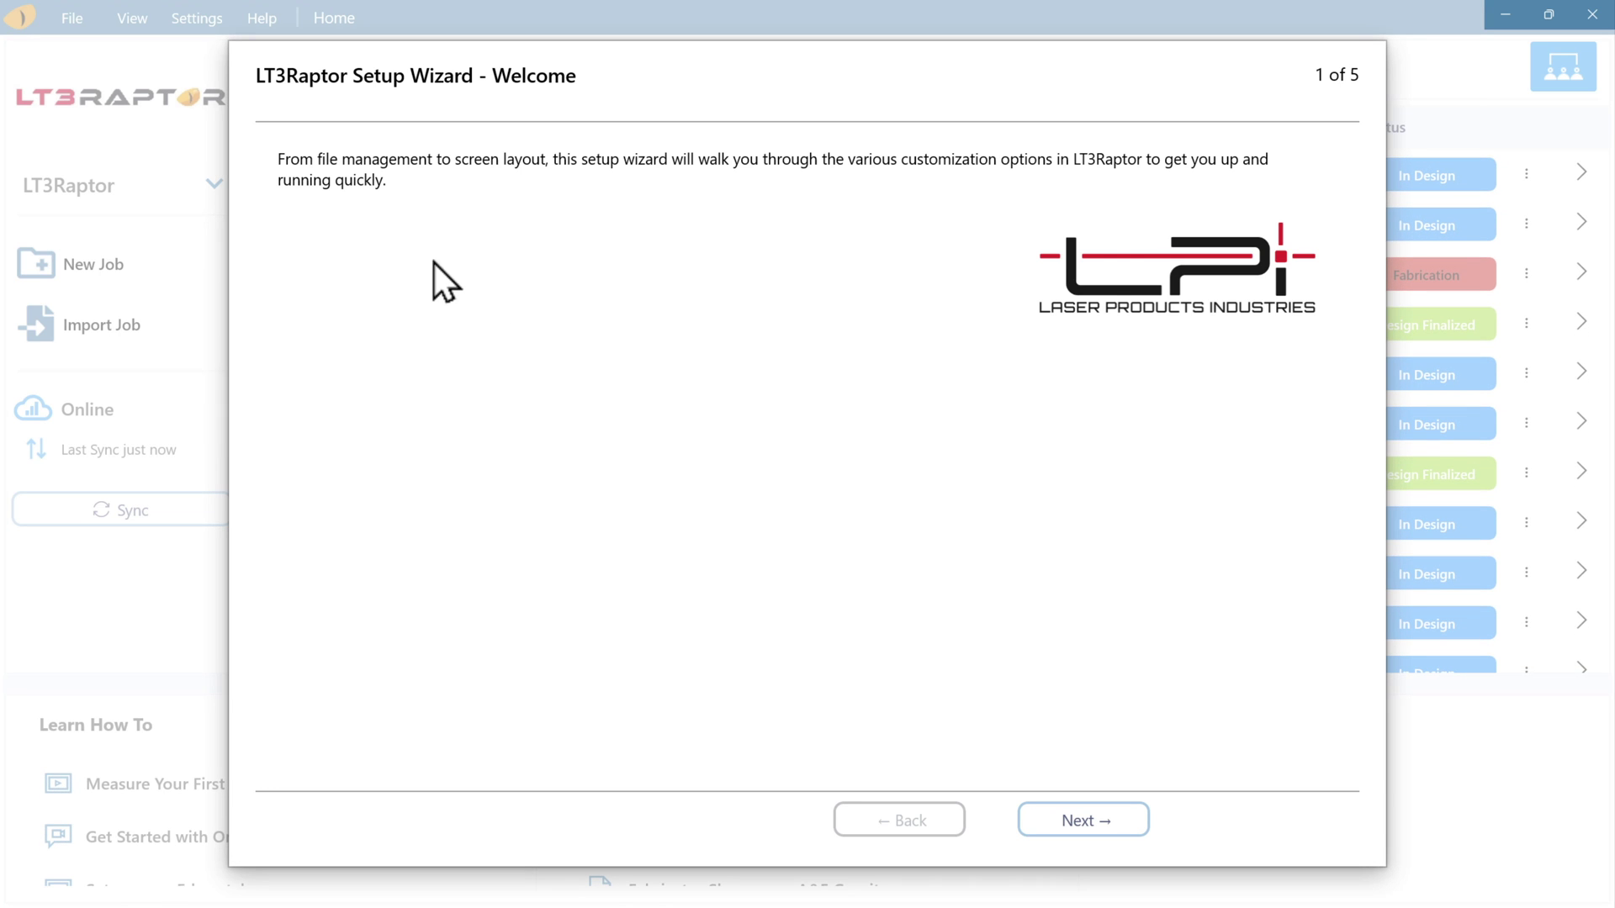
Step: Set the setup wizard's display unit to Inches - Fraction with a 1/16" lowest denominator and accept the recommended LT3 Layout
{"action": "left_click", "coordinate": [1042, 820]}
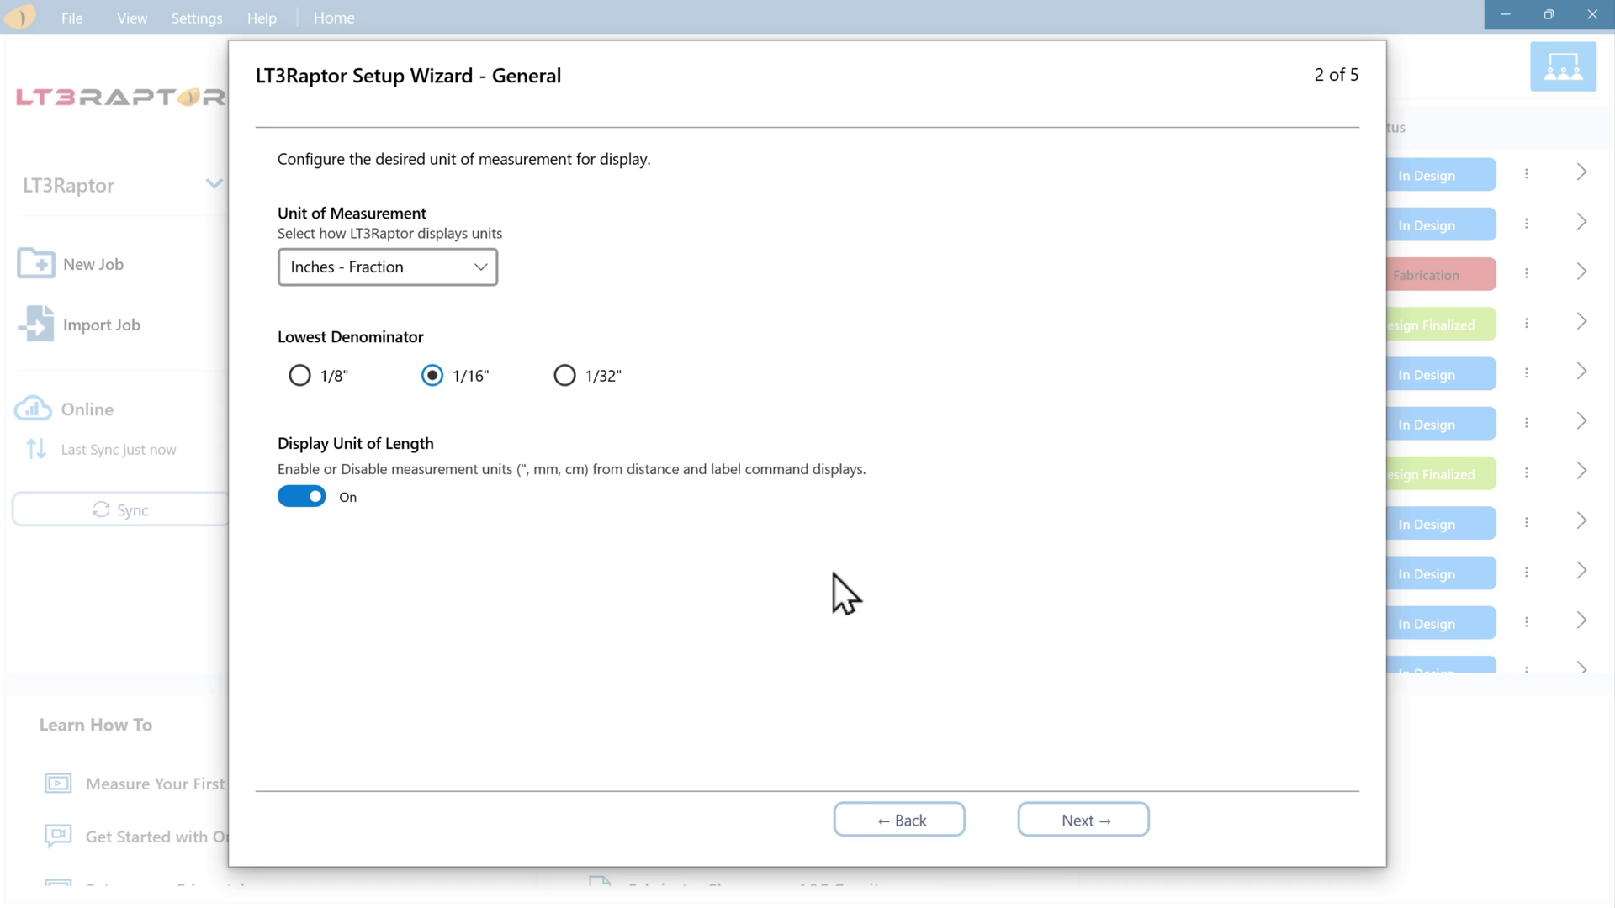
{"action": "left_click", "coordinate": [472, 270]}
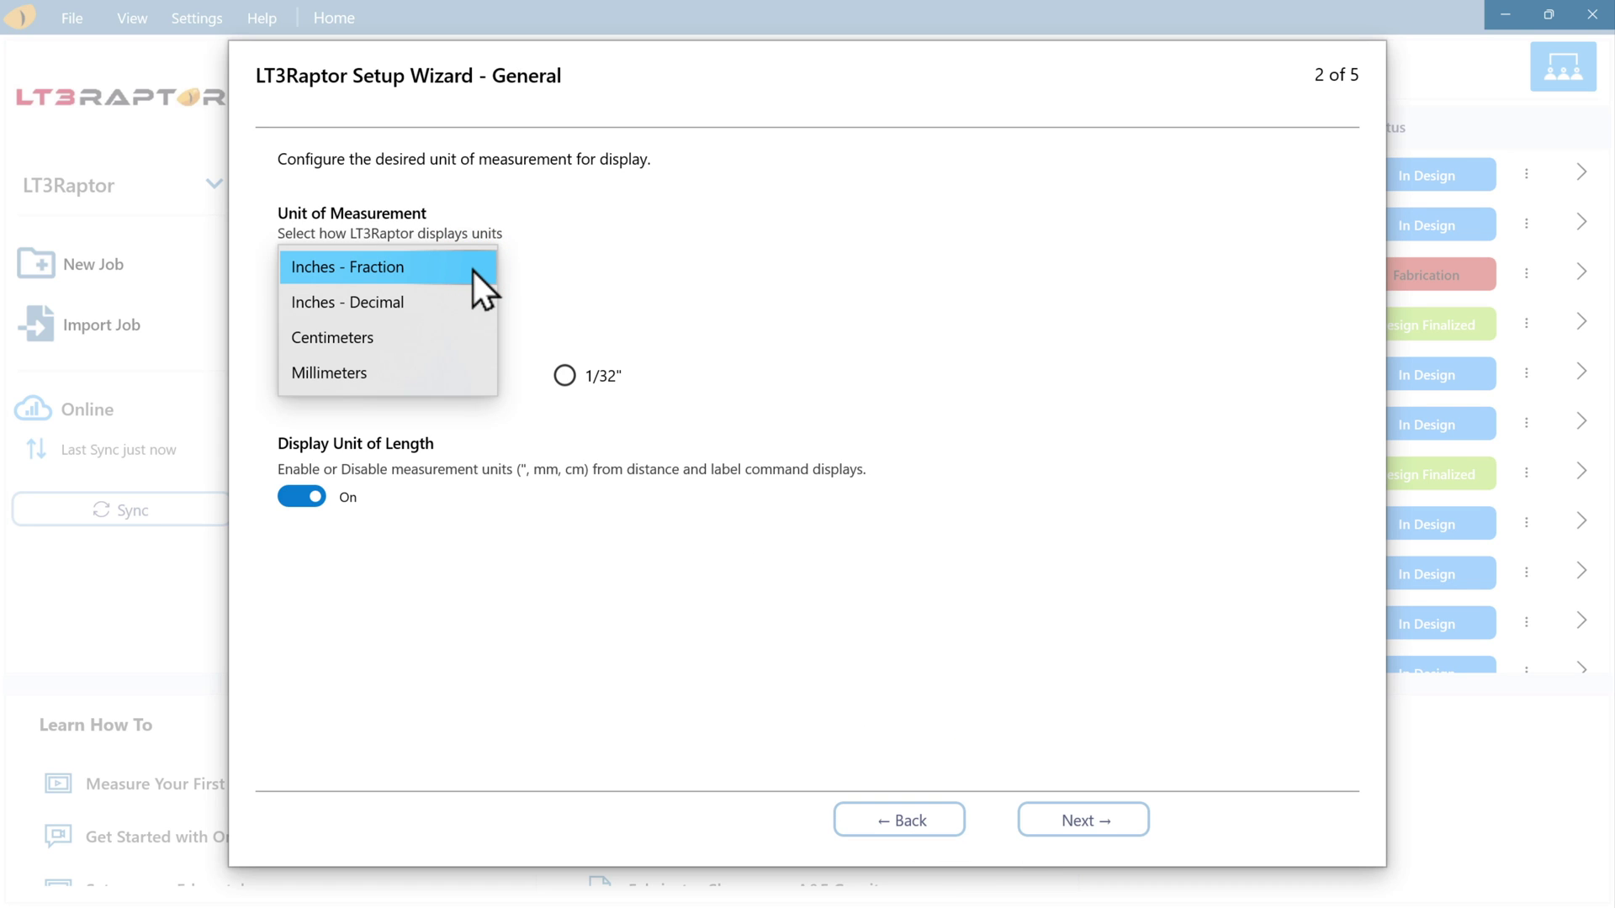
{"action": "left_click", "coordinate": [473, 270]}
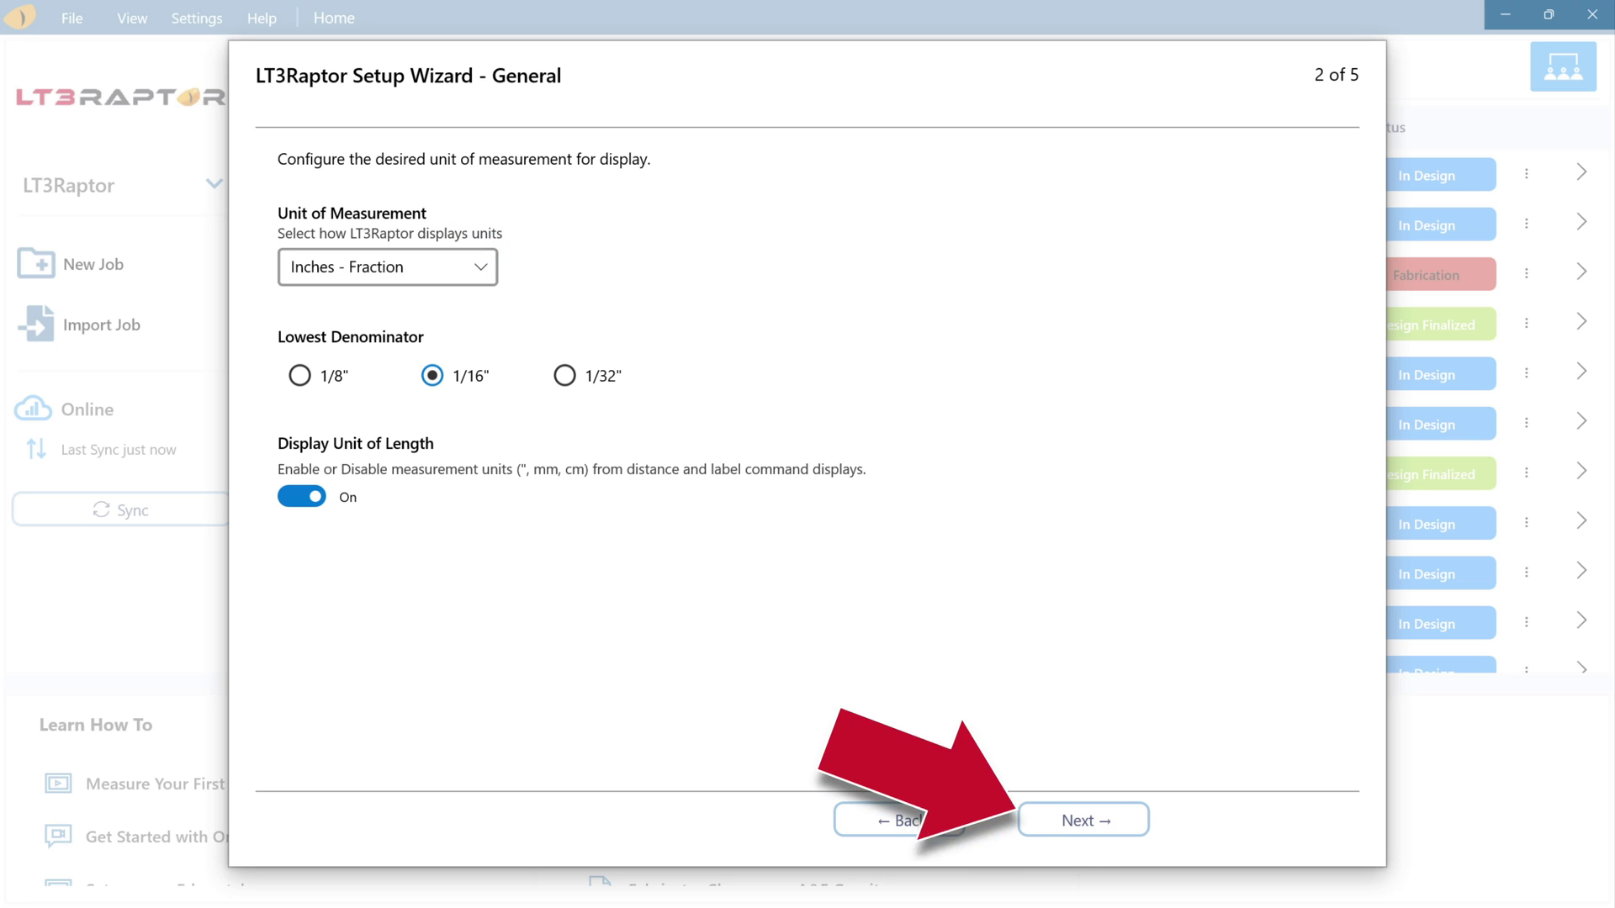
{"action": "left_click", "coordinate": [1081, 834]}
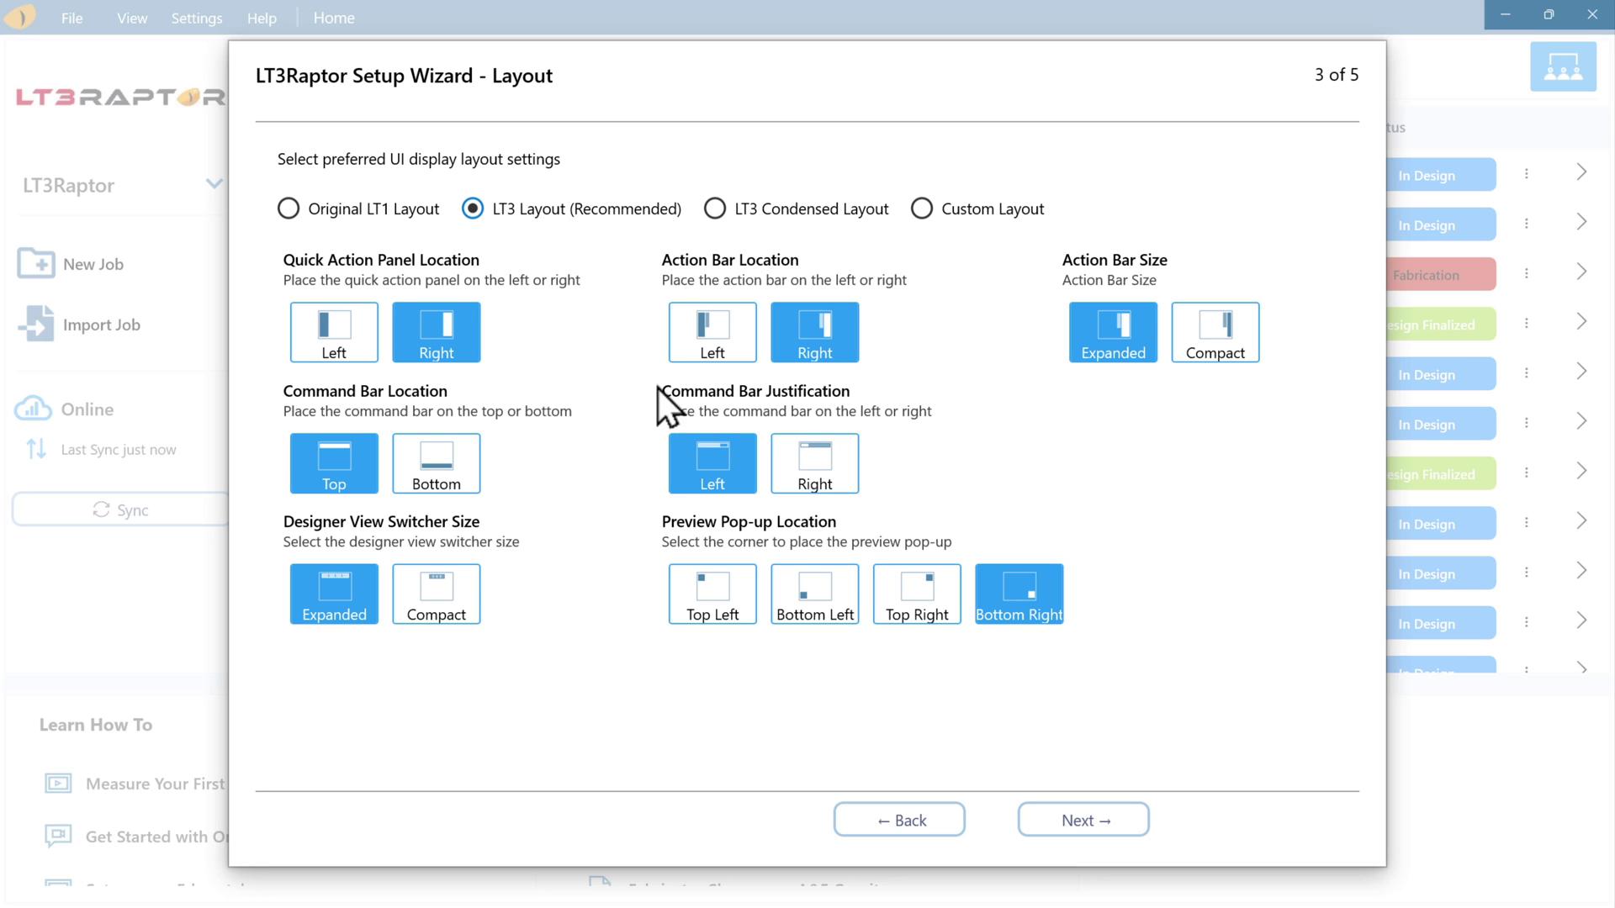
{"action": "left_click", "coordinate": [1037, 836]}
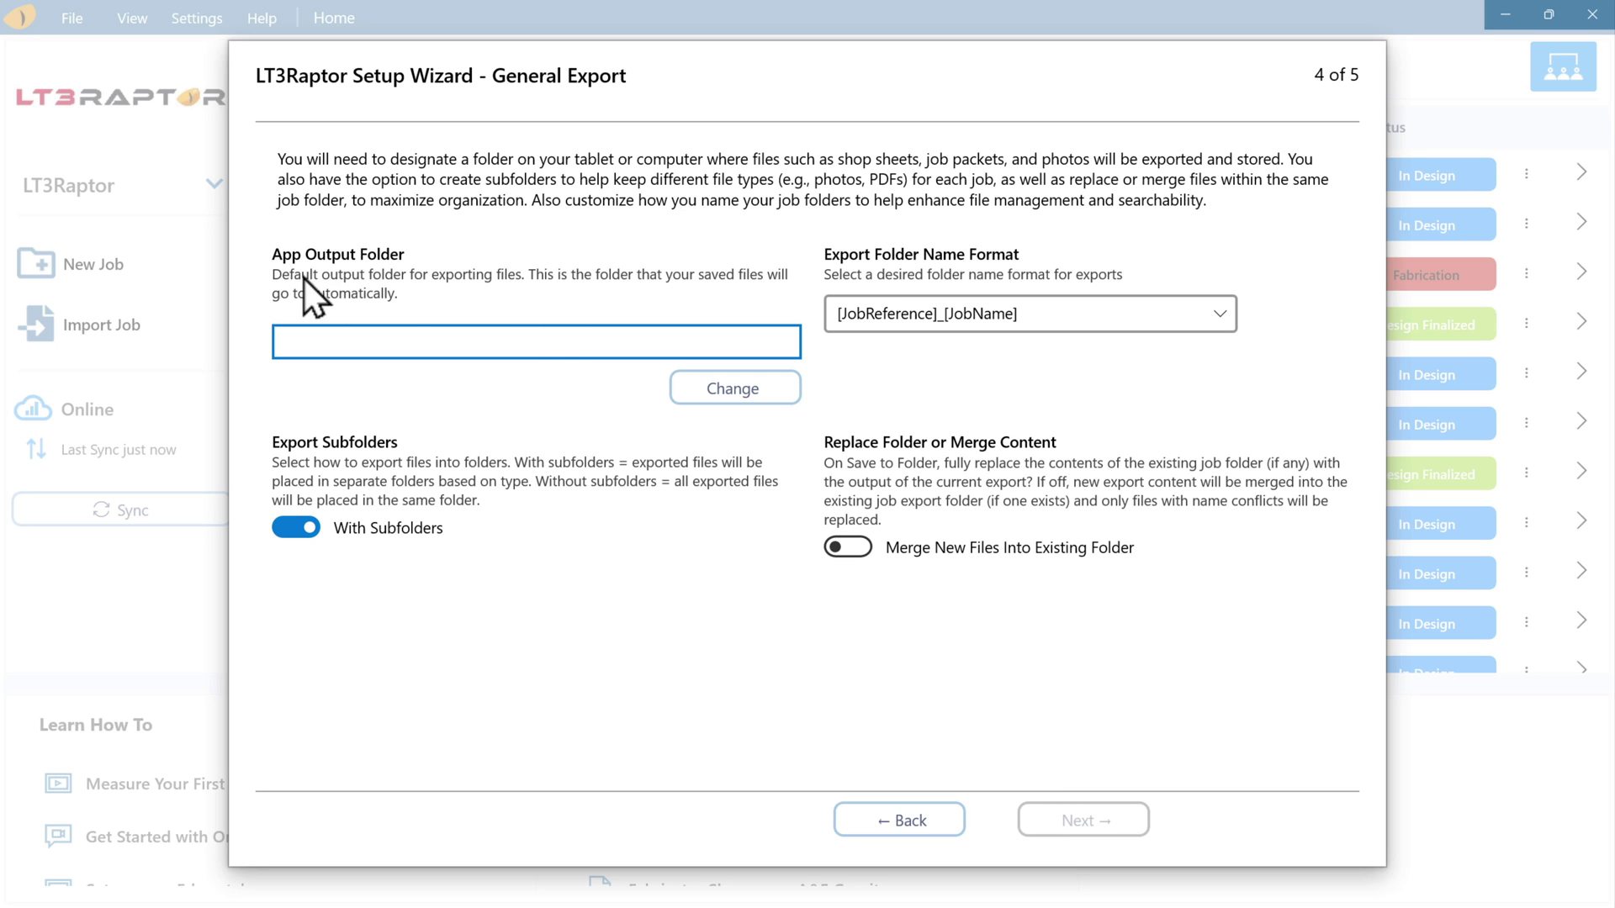
Step: Set the app output folder to the OneDrive Documents folder and finish the setup wizard with the recommended sync options
{"action": "left_click", "coordinate": [680, 390]}
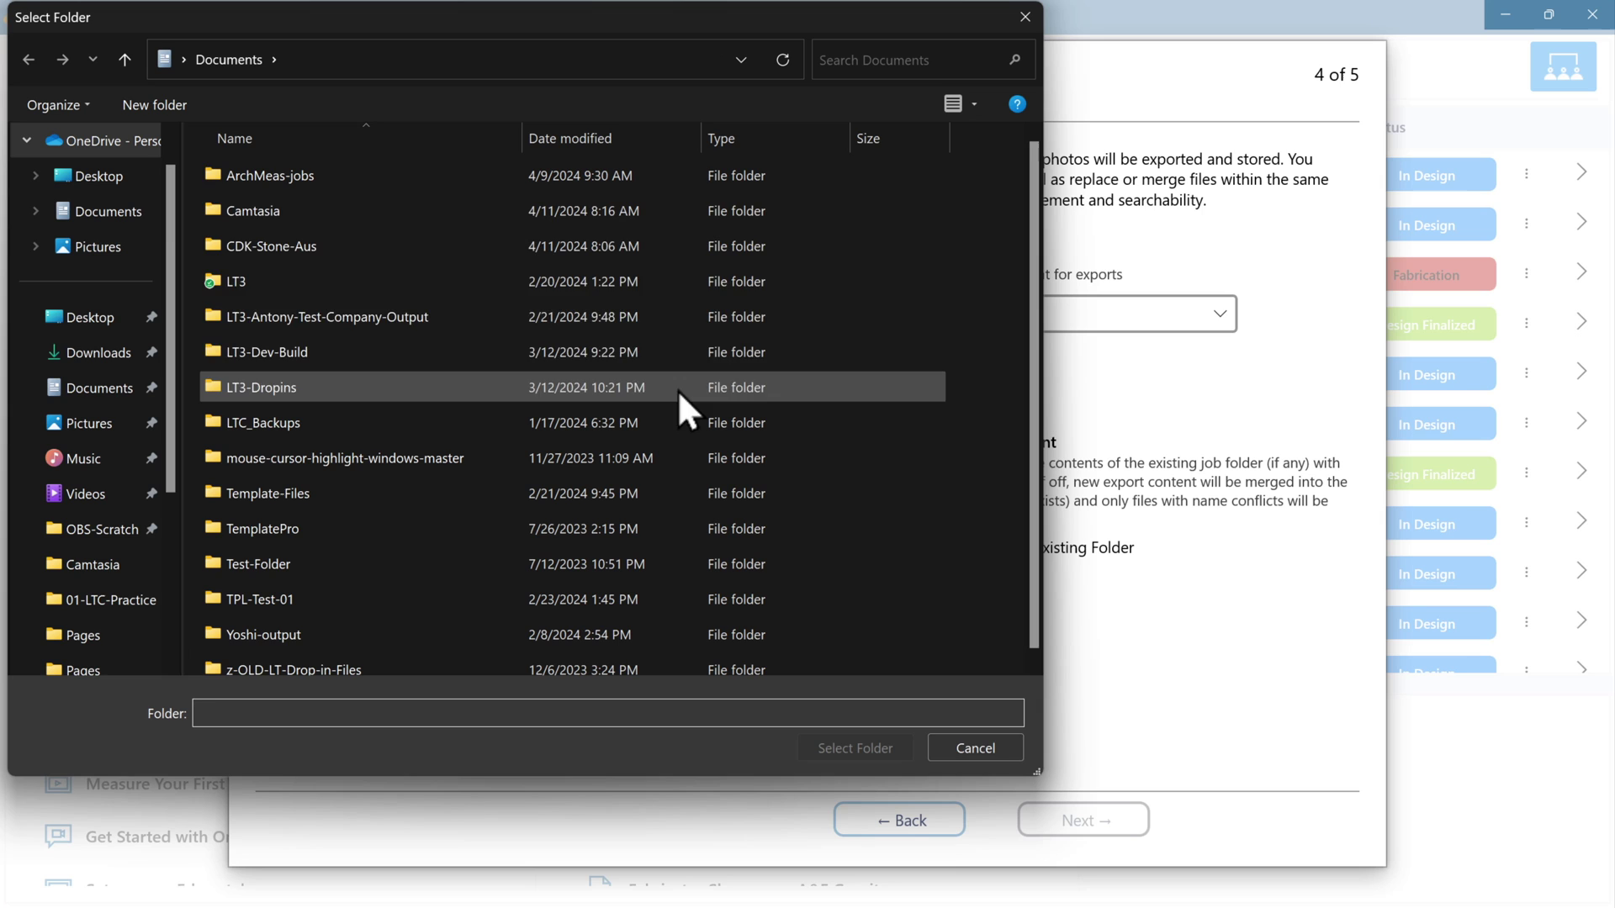
{"action": "left_click", "coordinate": [106, 221]}
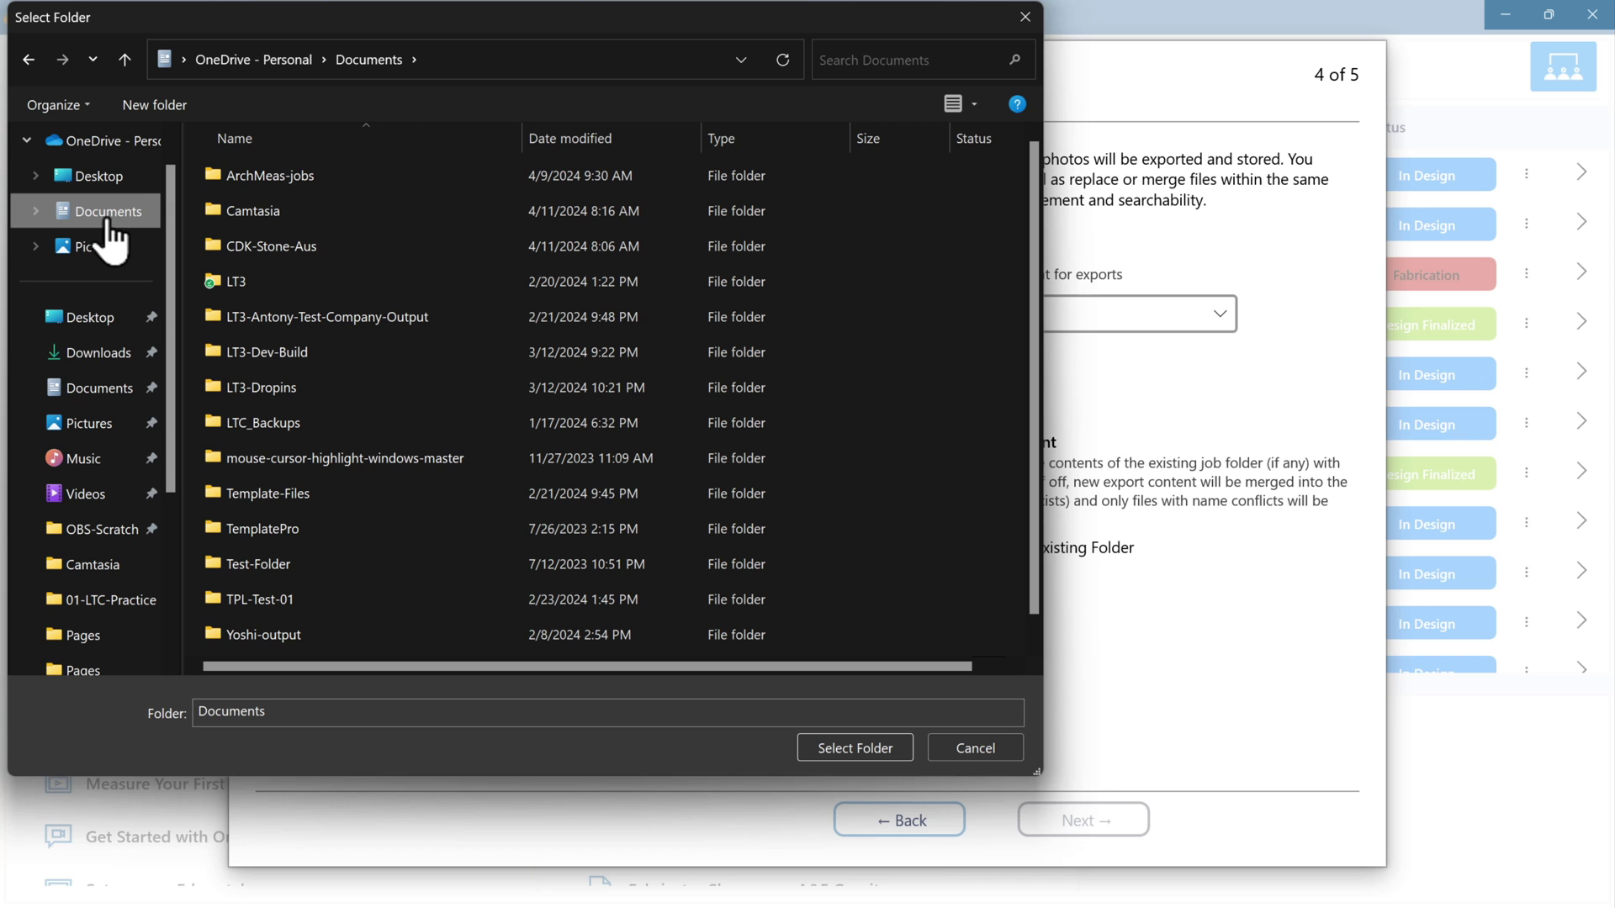
{"action": "left_click", "coordinate": [884, 754]}
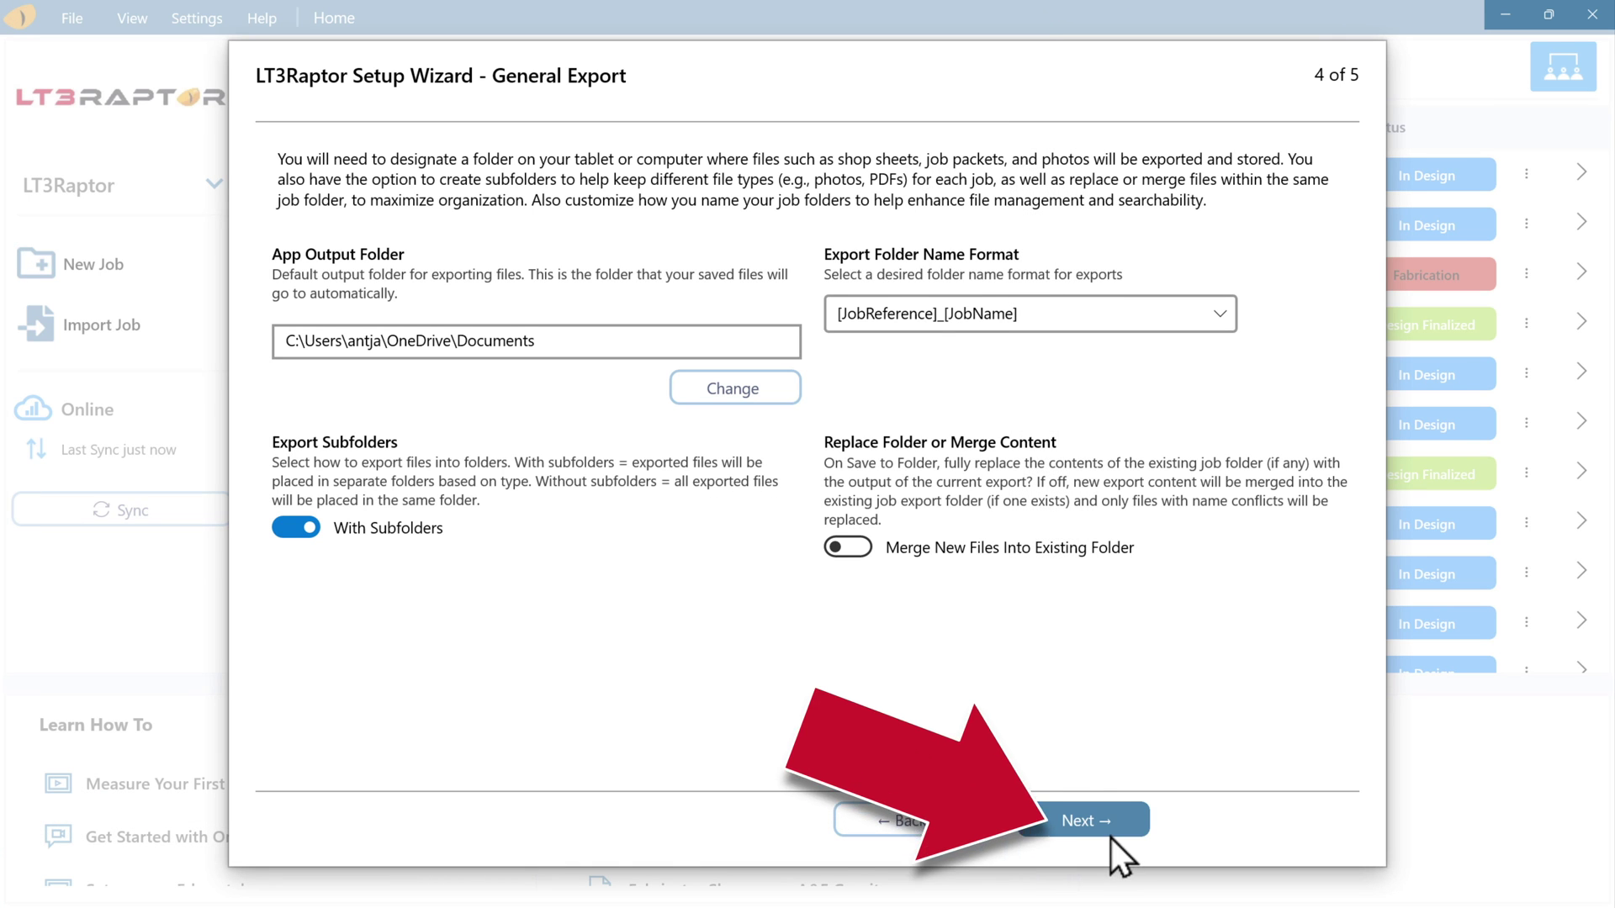
{"action": "left_click", "coordinate": [1110, 833]}
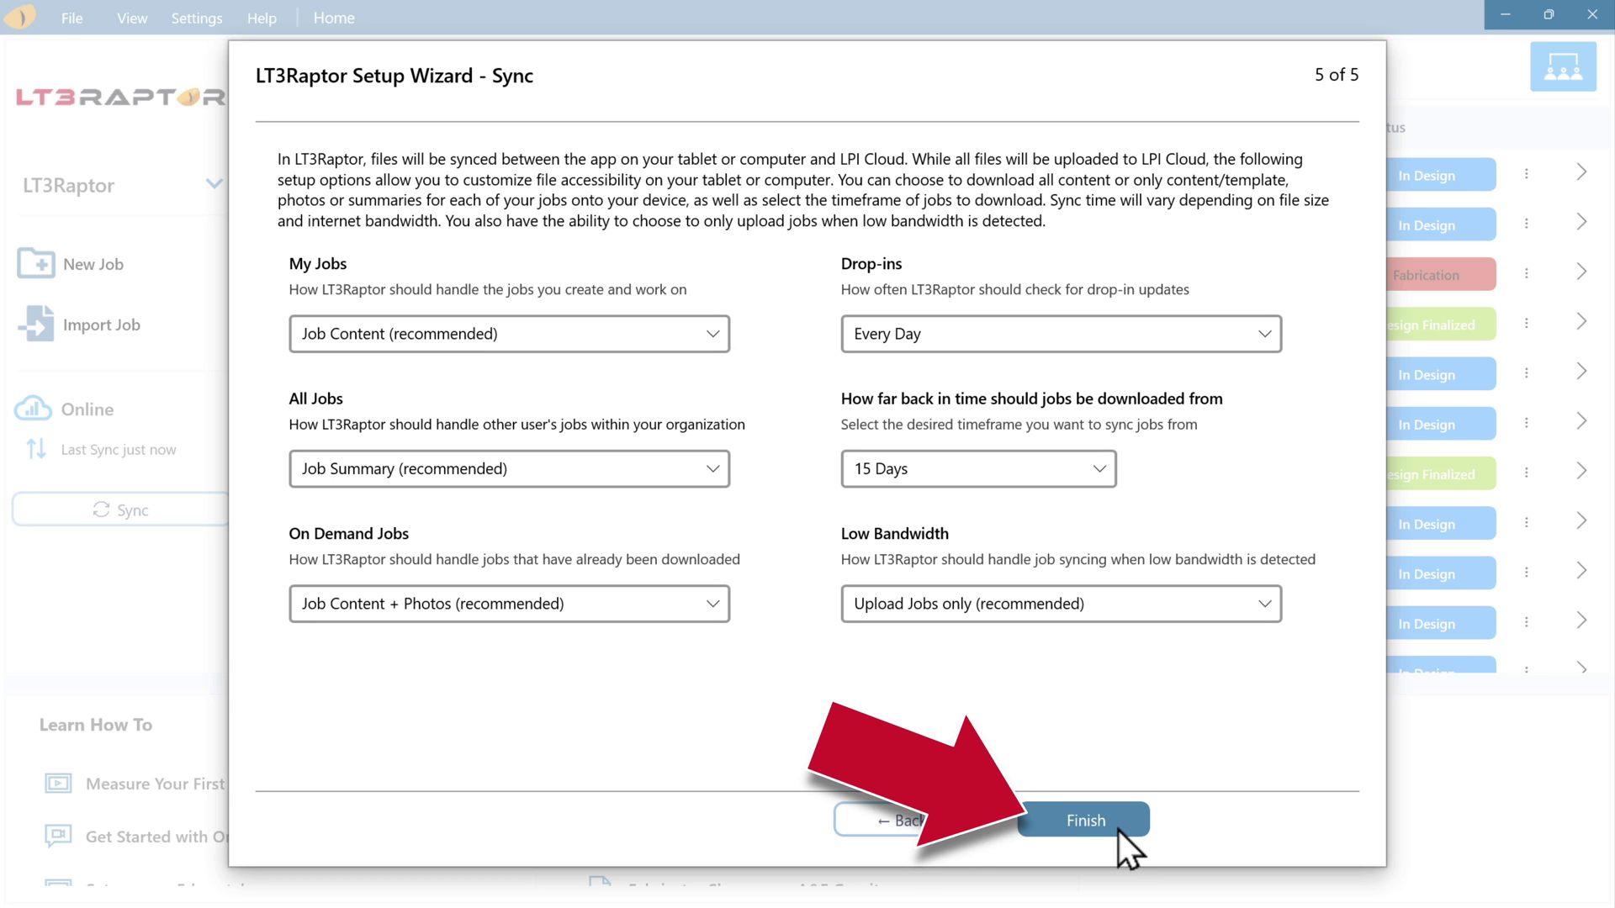
{"action": "left_click", "coordinate": [1117, 829]}
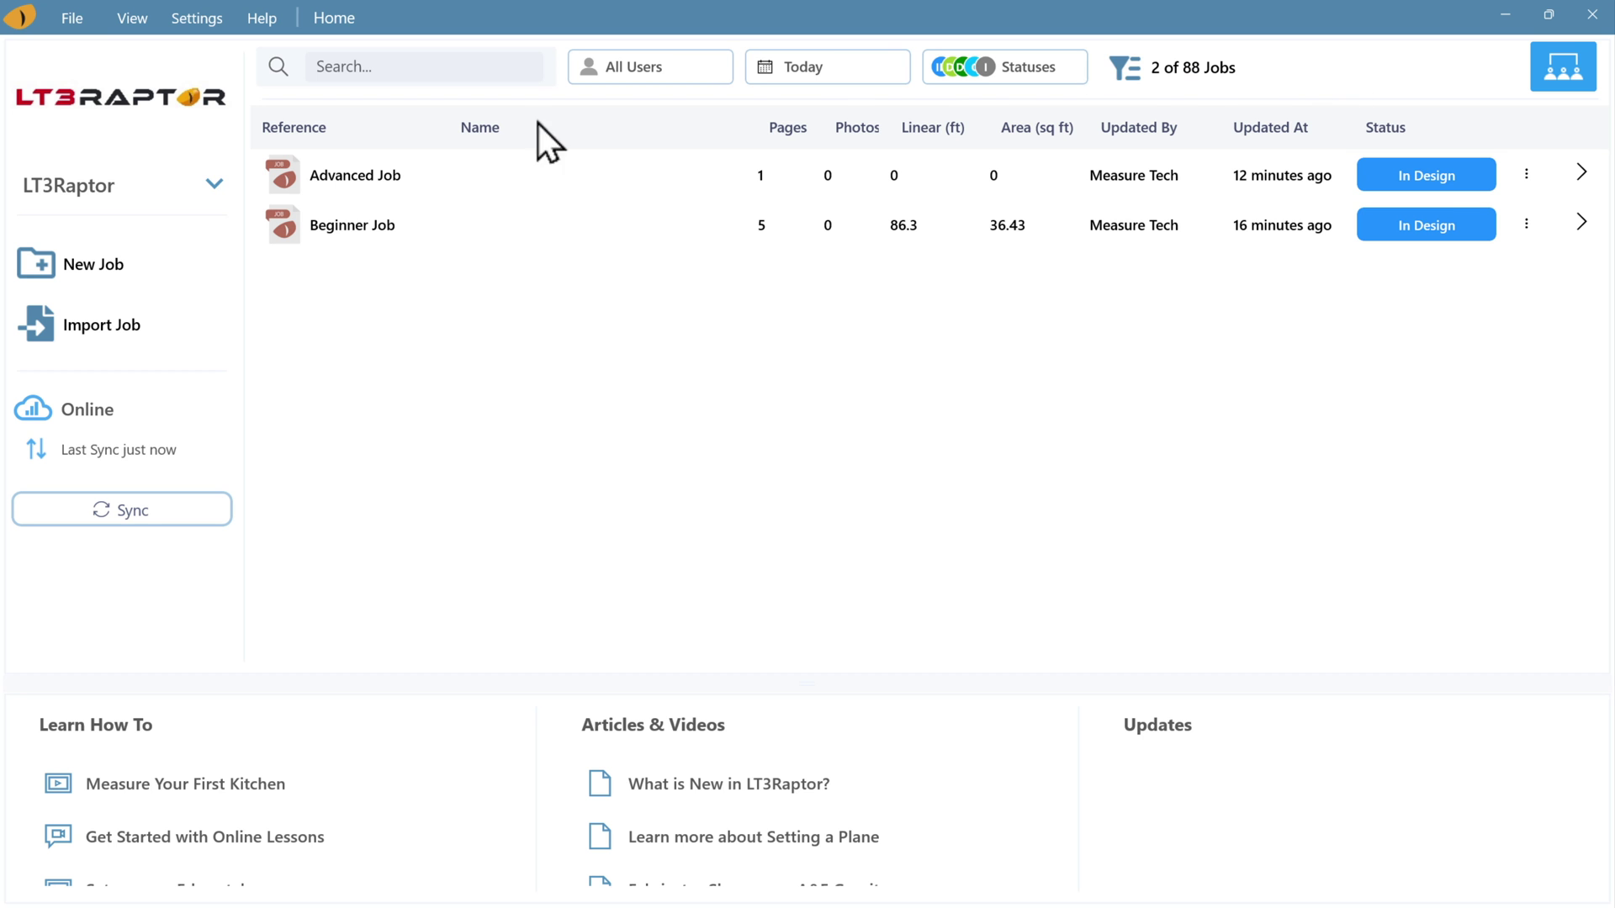
Step: Add a new job with reference "Practice Job", name "Your Name and Date" and the calibration page enabled
{"action": "left_click", "coordinate": [158, 271]}
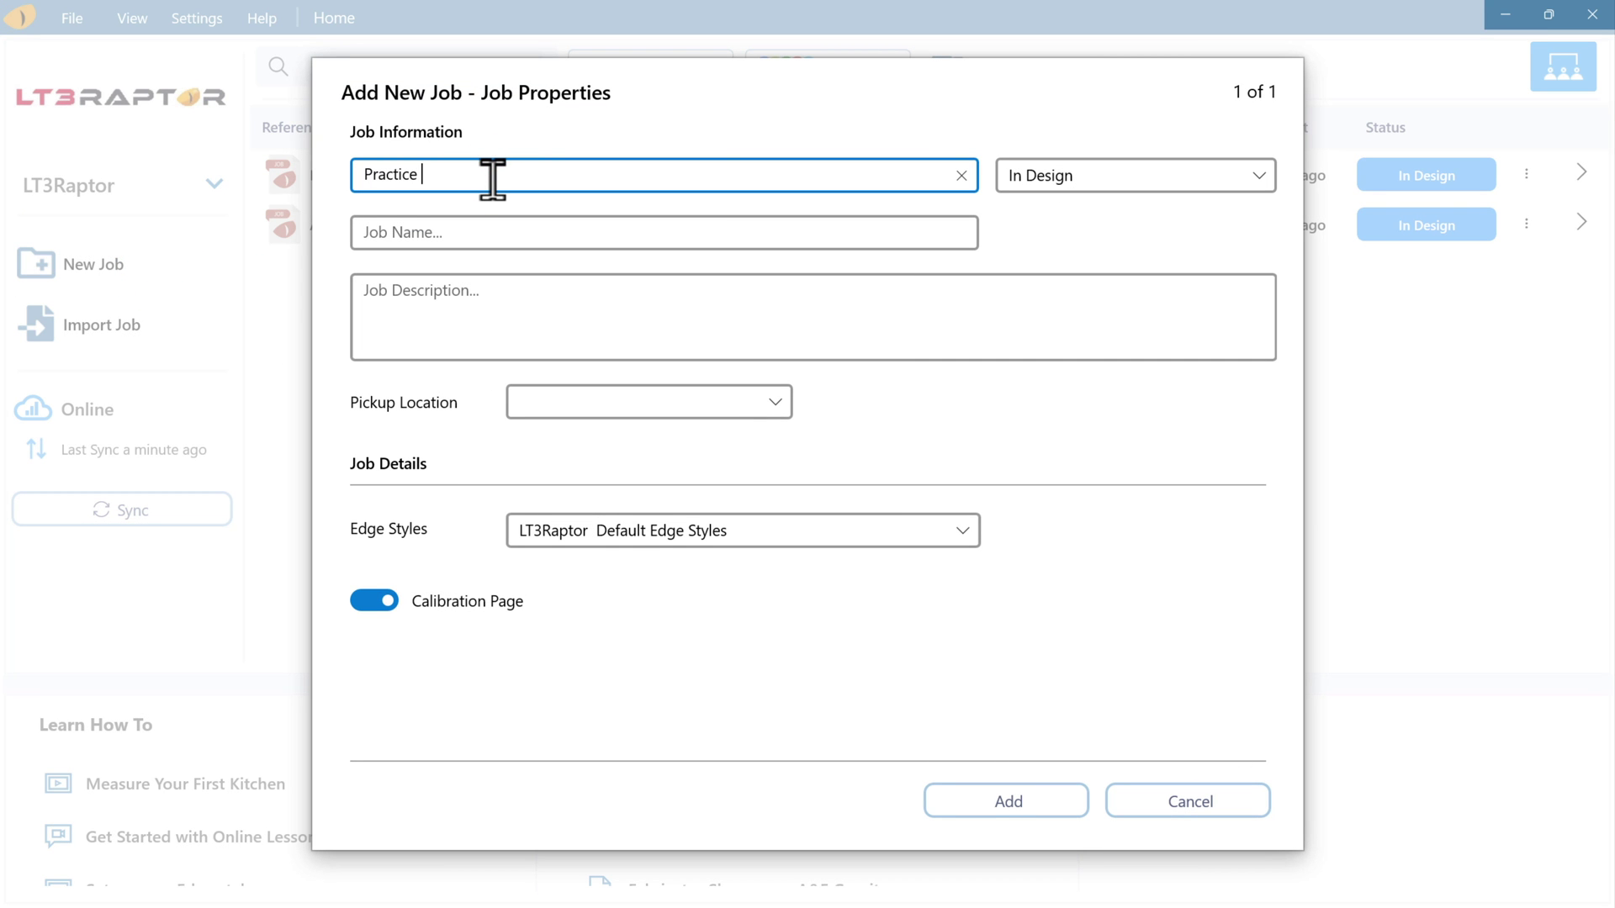
{"action": "key", "text": "Tab"}
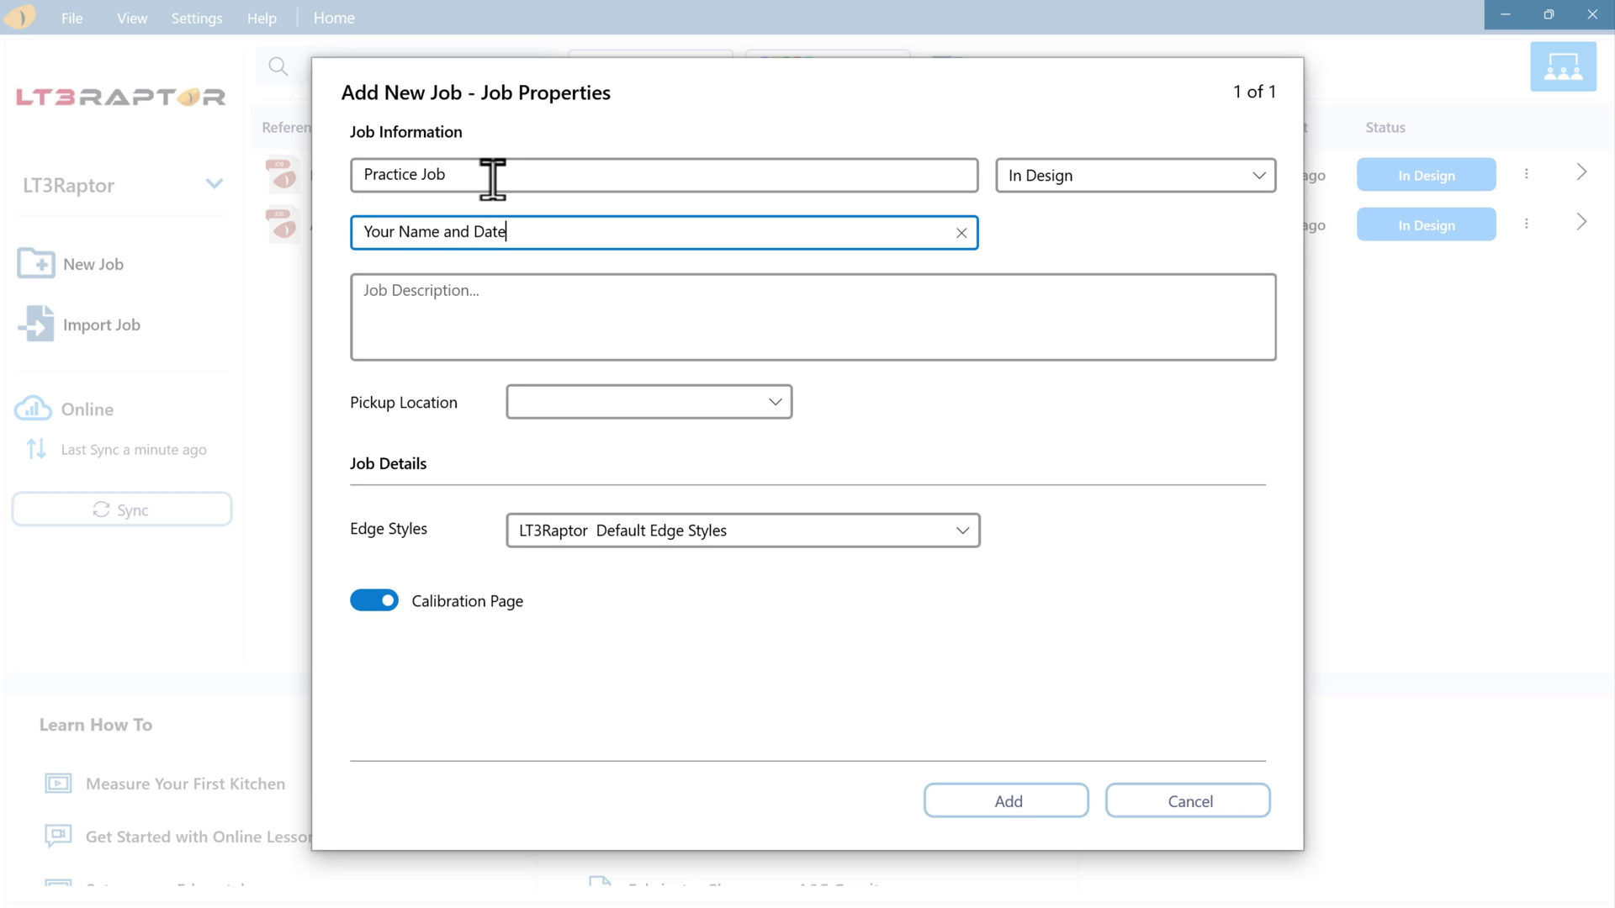
{"action": "left_click", "coordinate": [380, 606]}
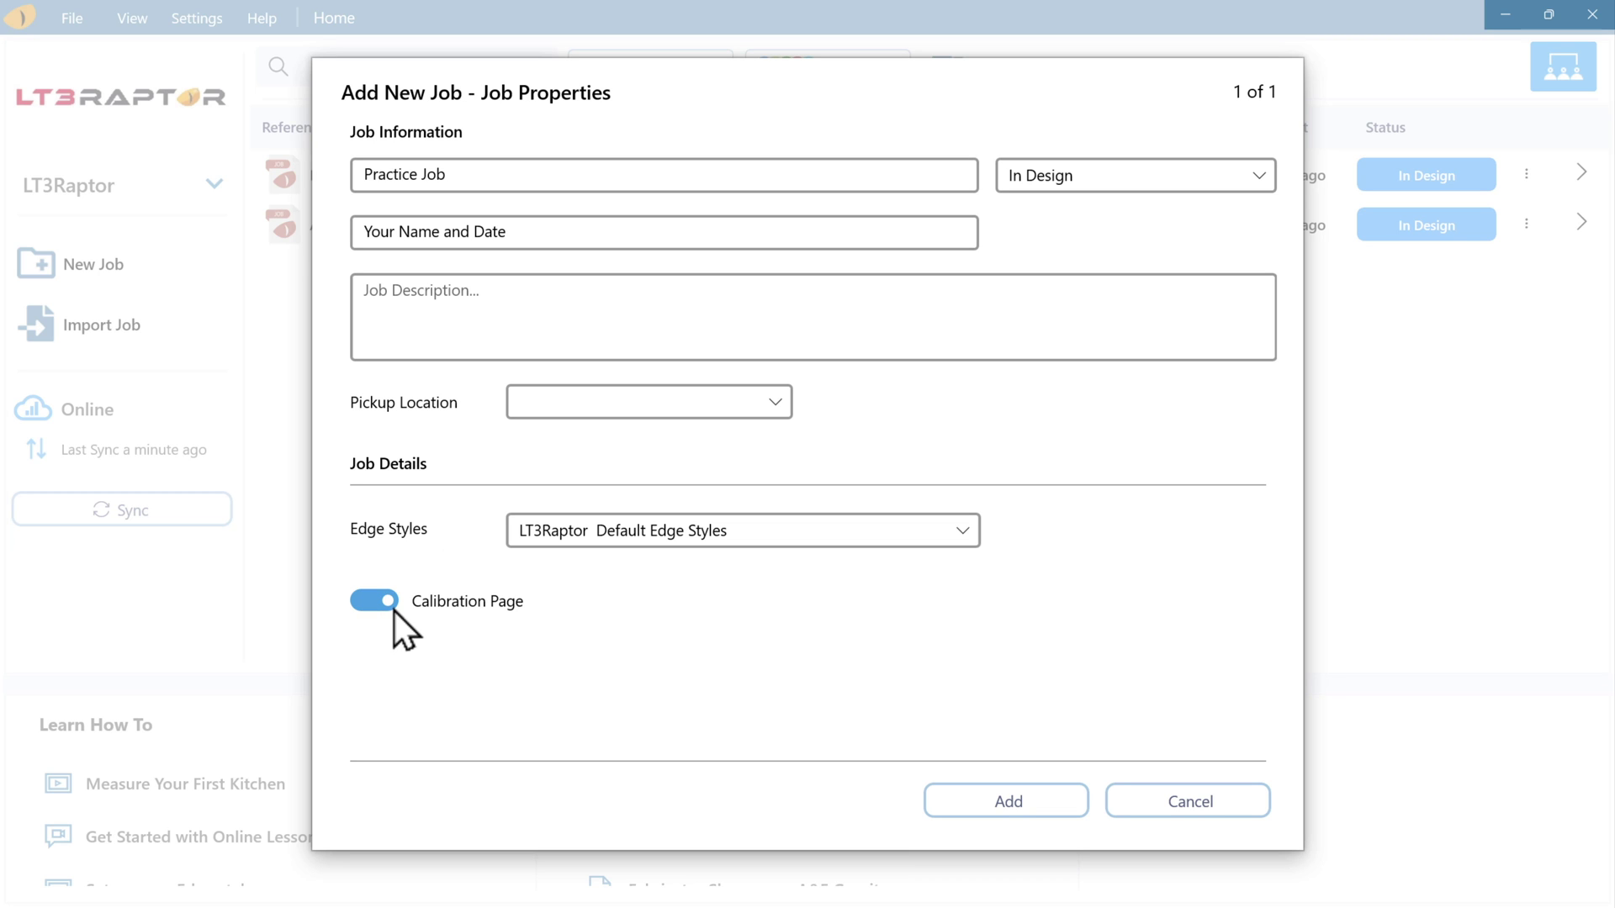
{"action": "left_click", "coordinate": [994, 814]}
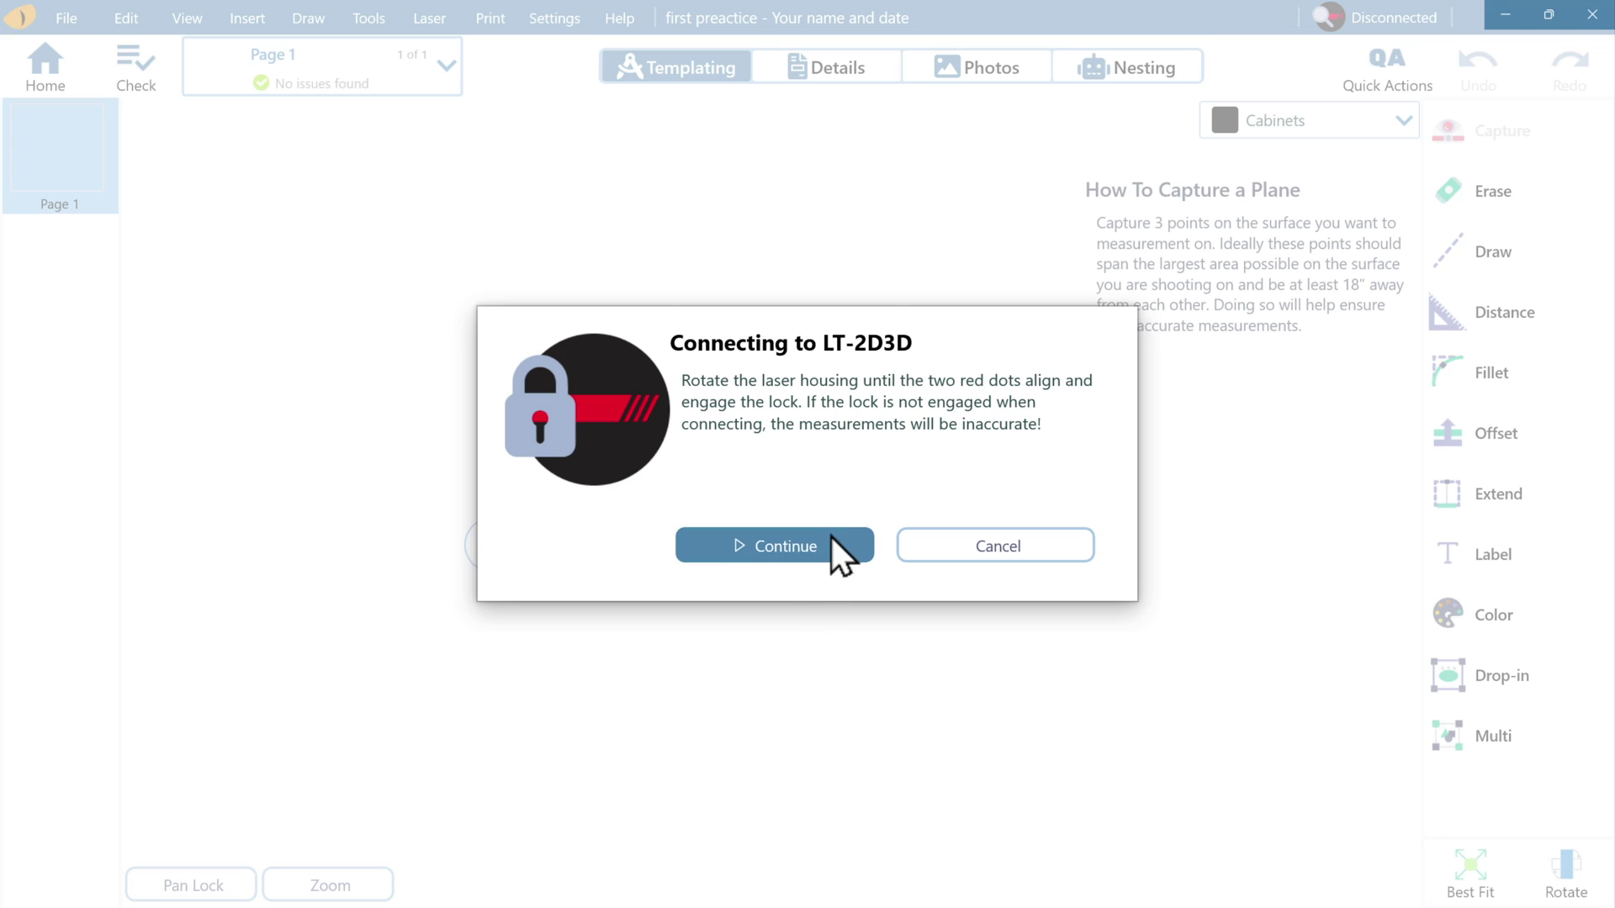
Step: Connect to the LT-2D3D laser and capture the cabinets' front and right edges as Cabinets lines in Auto Fillet mode
{"action": "left_click", "coordinate": [831, 537]}
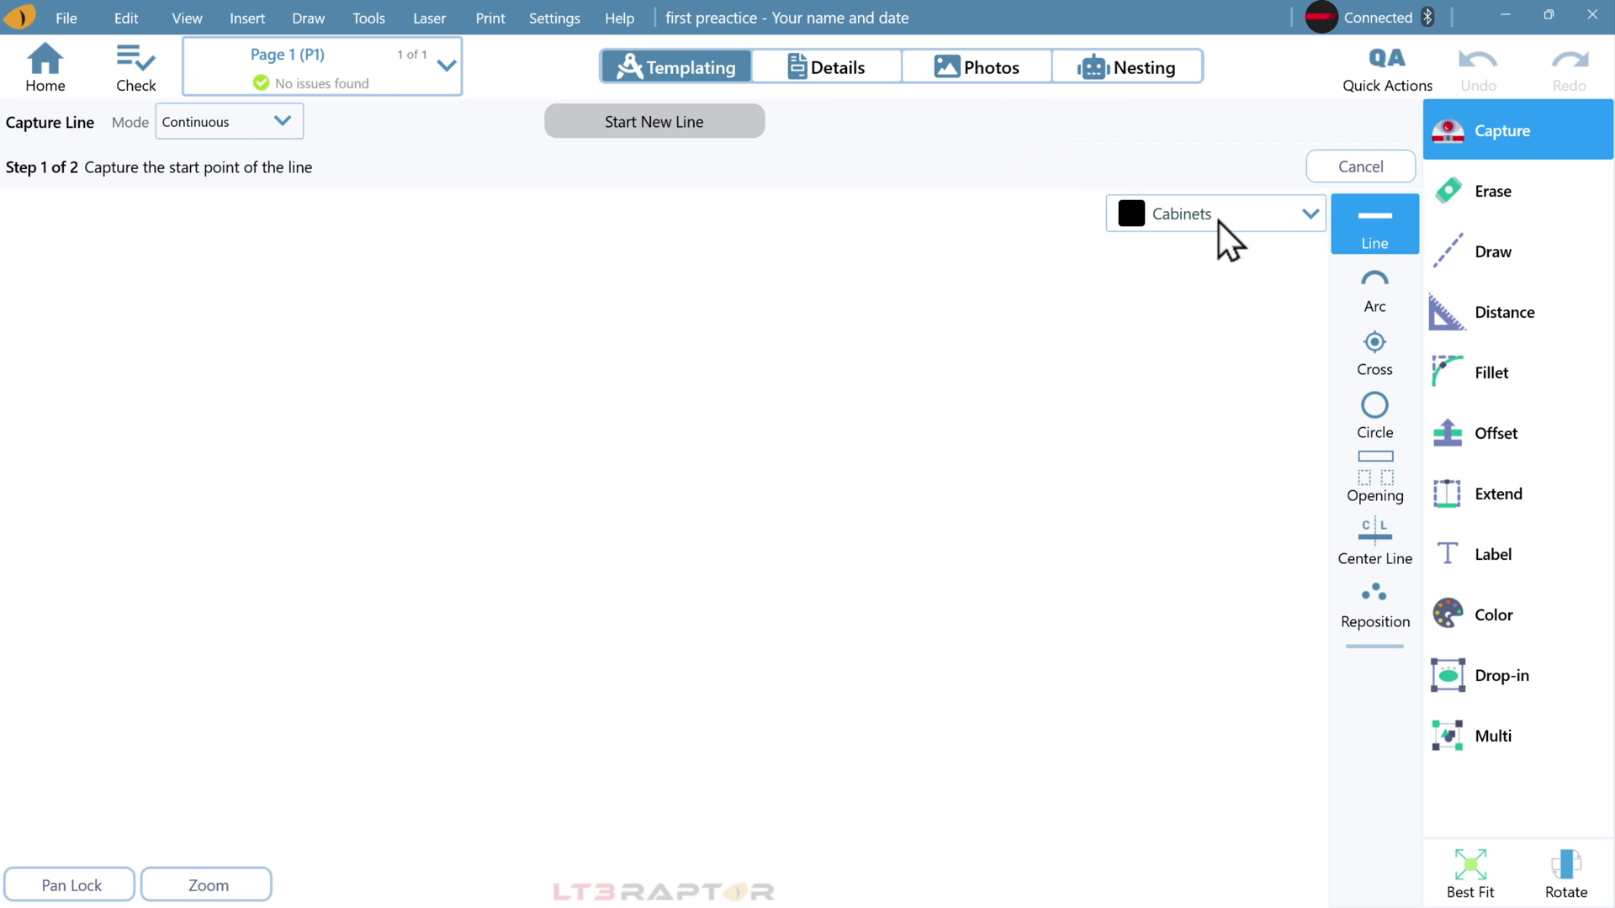
{"action": "left_click", "coordinate": [249, 130]}
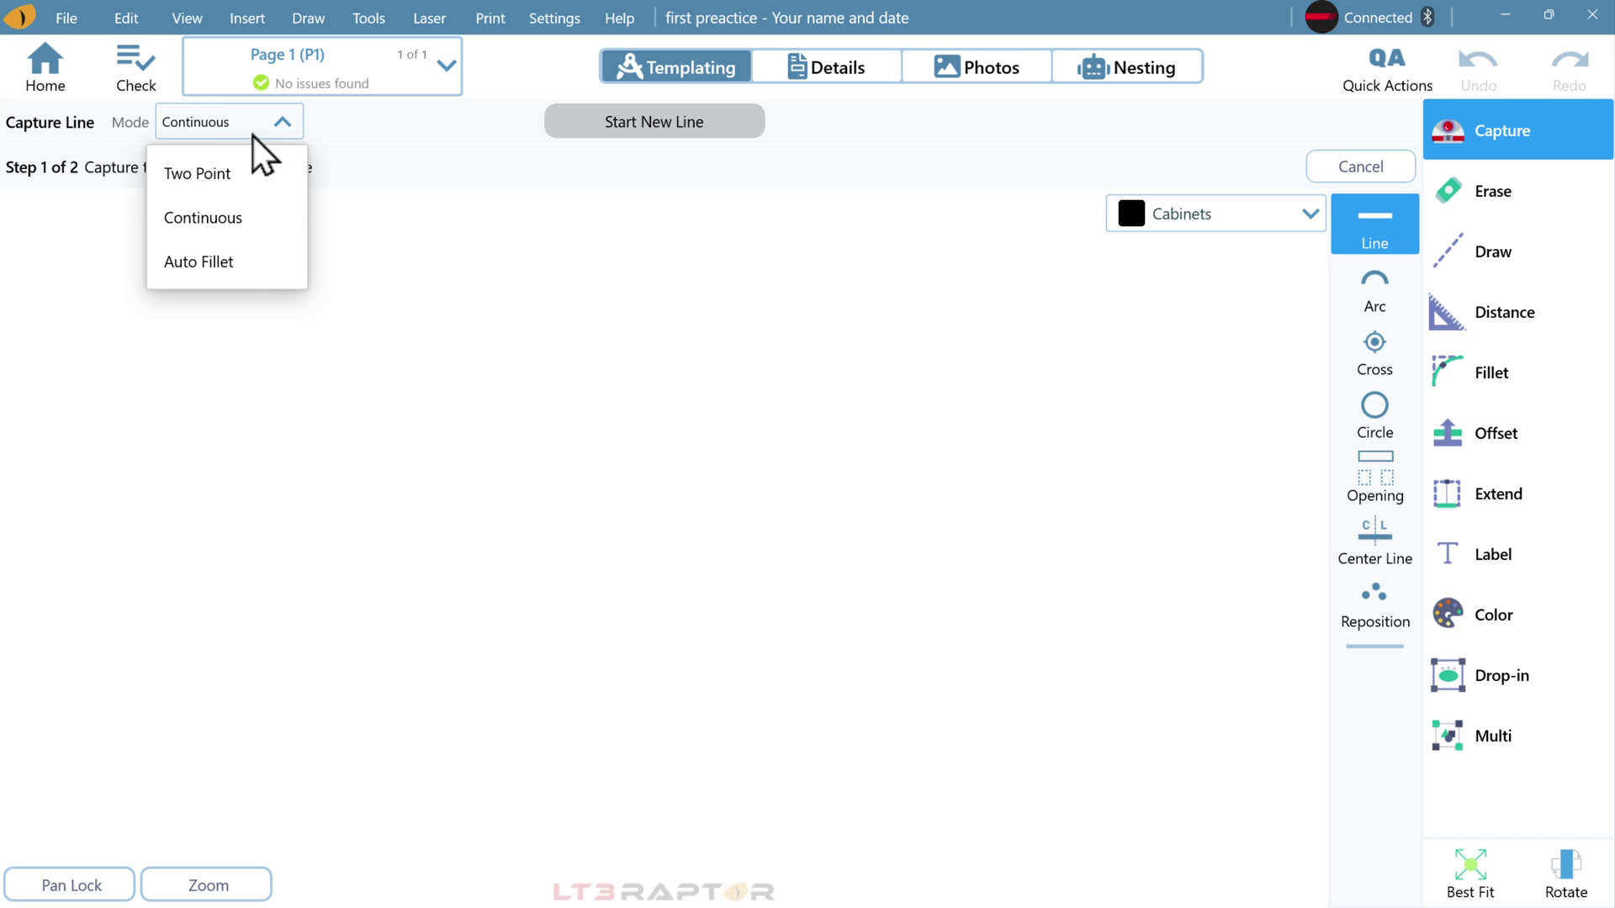
{"action": "left_click", "coordinate": [252, 268]}
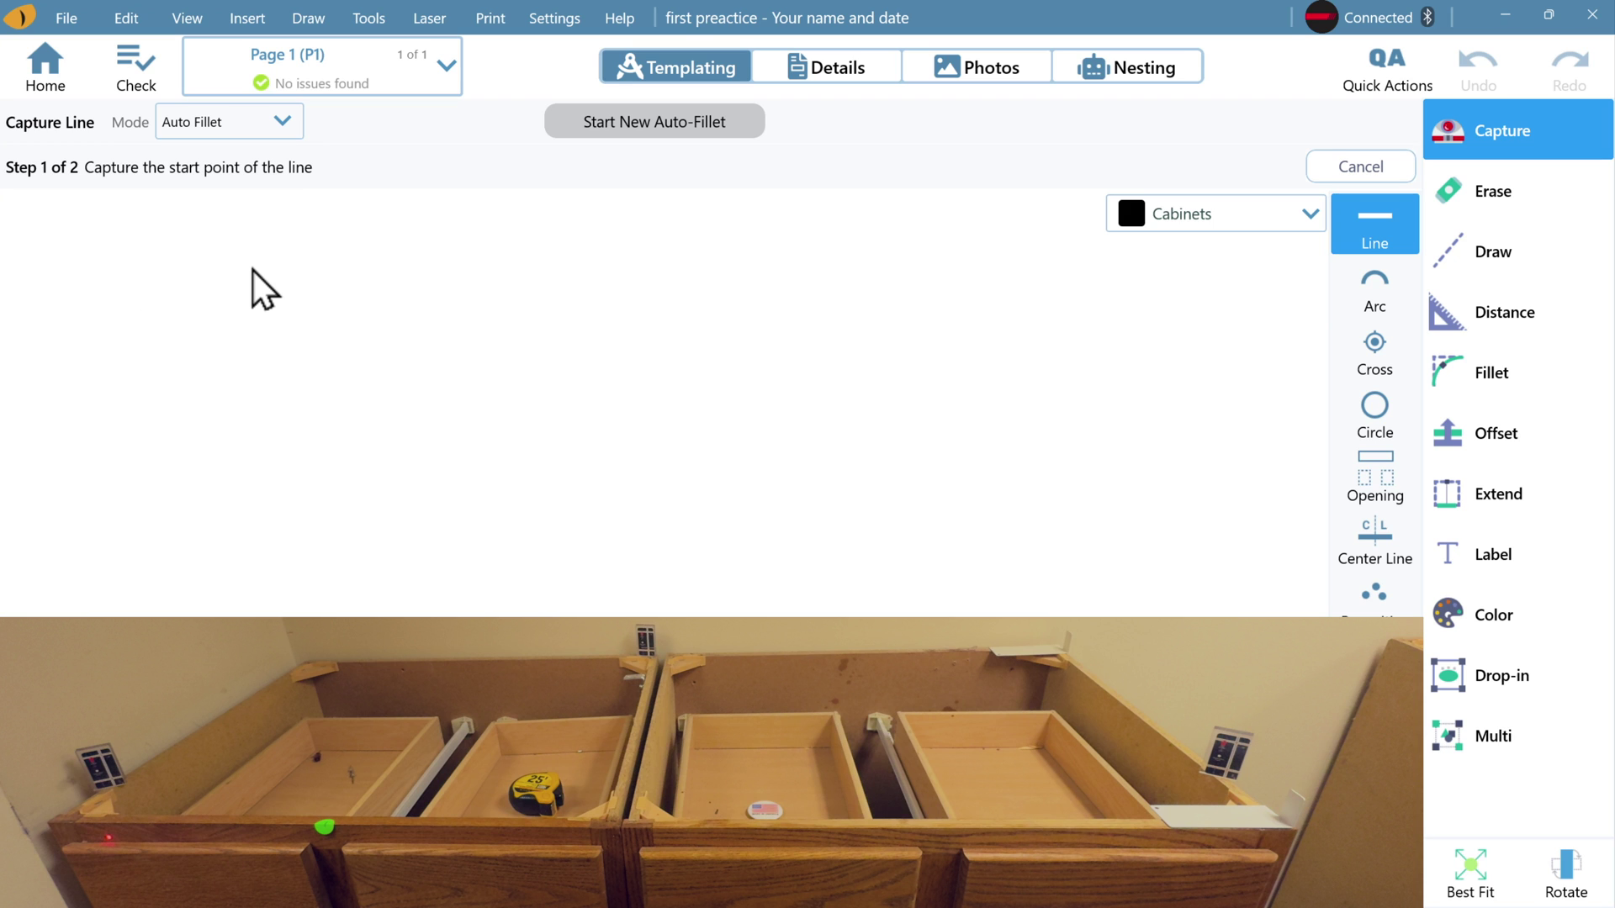
{"action": "left_click", "coordinate": [278, 264]}
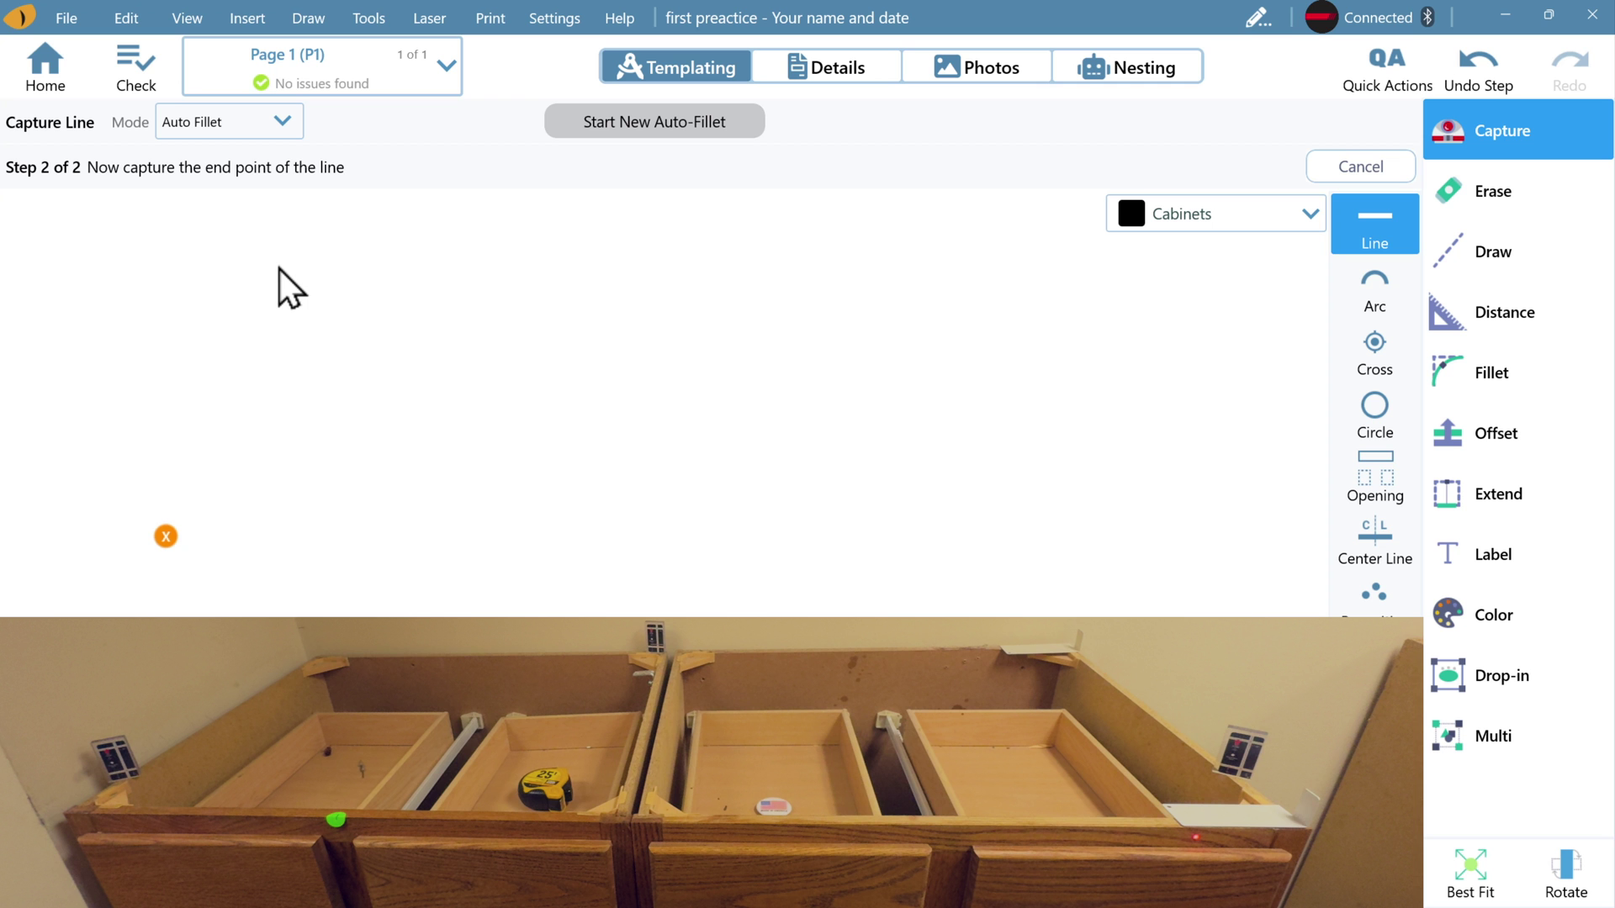
{"action": "left_click", "coordinate": [279, 268]}
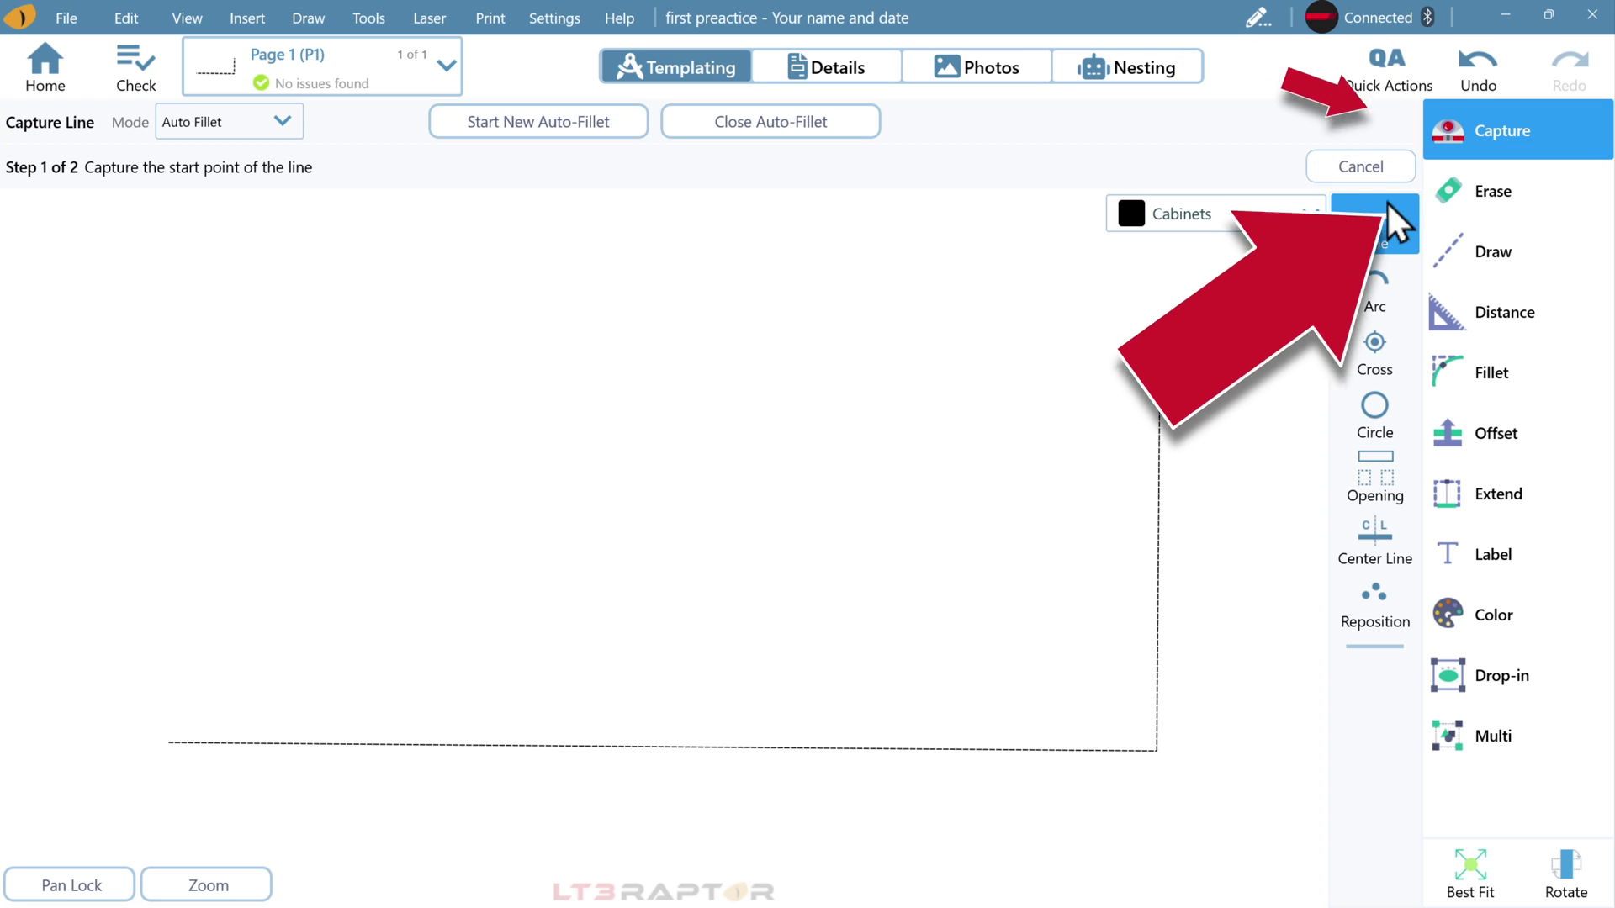
Step: Capture the back and left walls as connected lines in Continuous mode with the Wall edge style
{"action": "left_click", "coordinate": [1205, 207]}
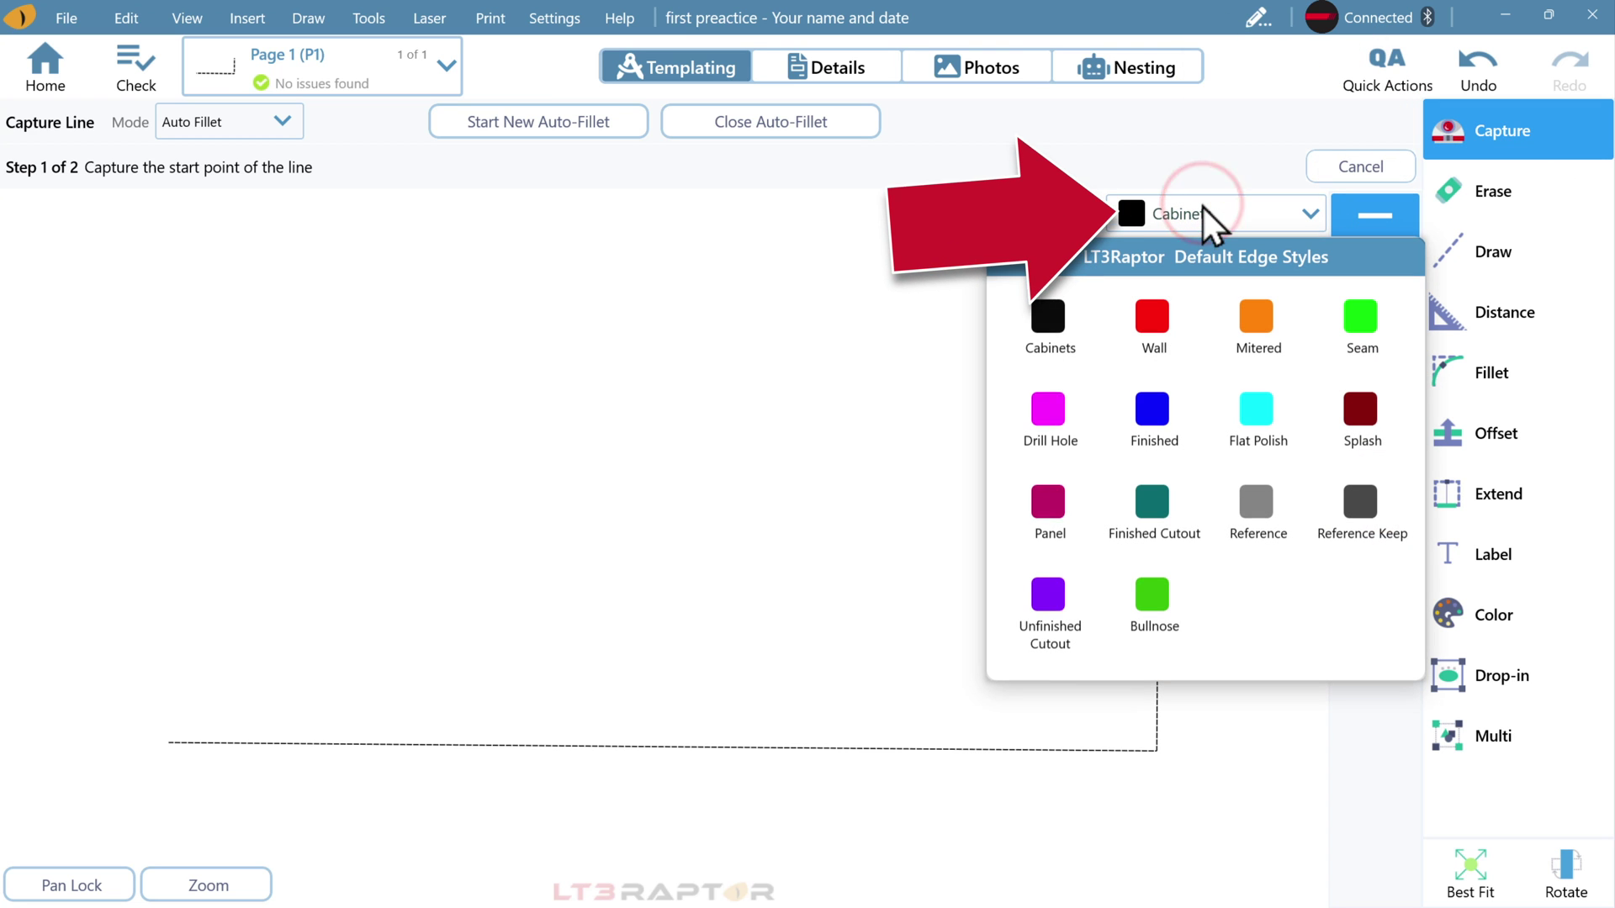
{"action": "left_click", "coordinate": [1179, 335]}
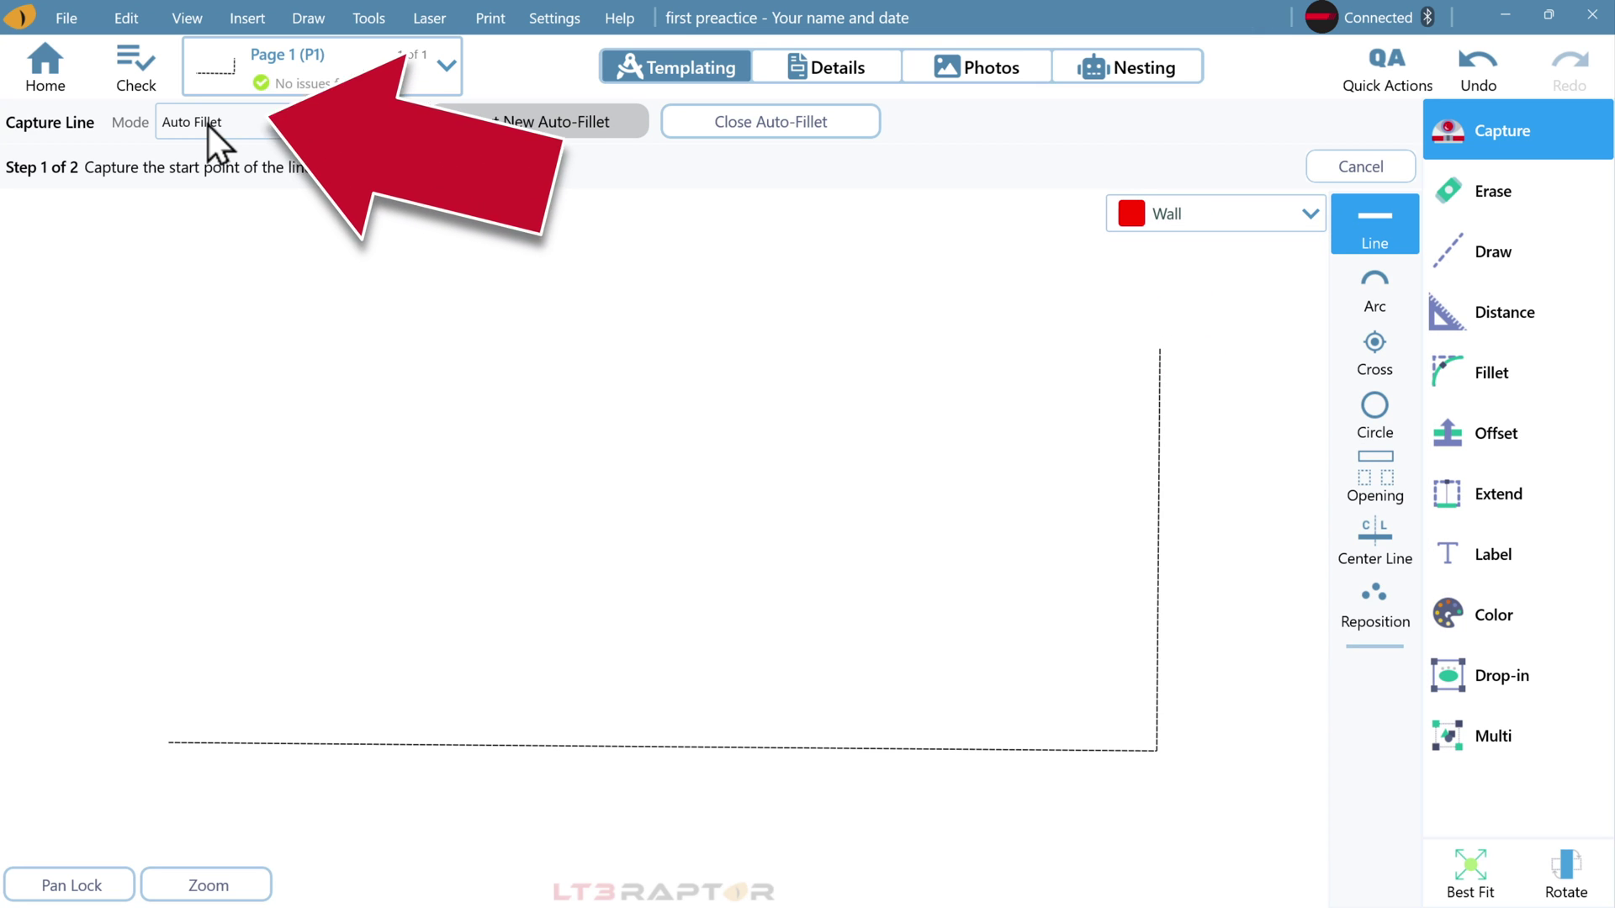
{"action": "left_click", "coordinate": [184, 123]}
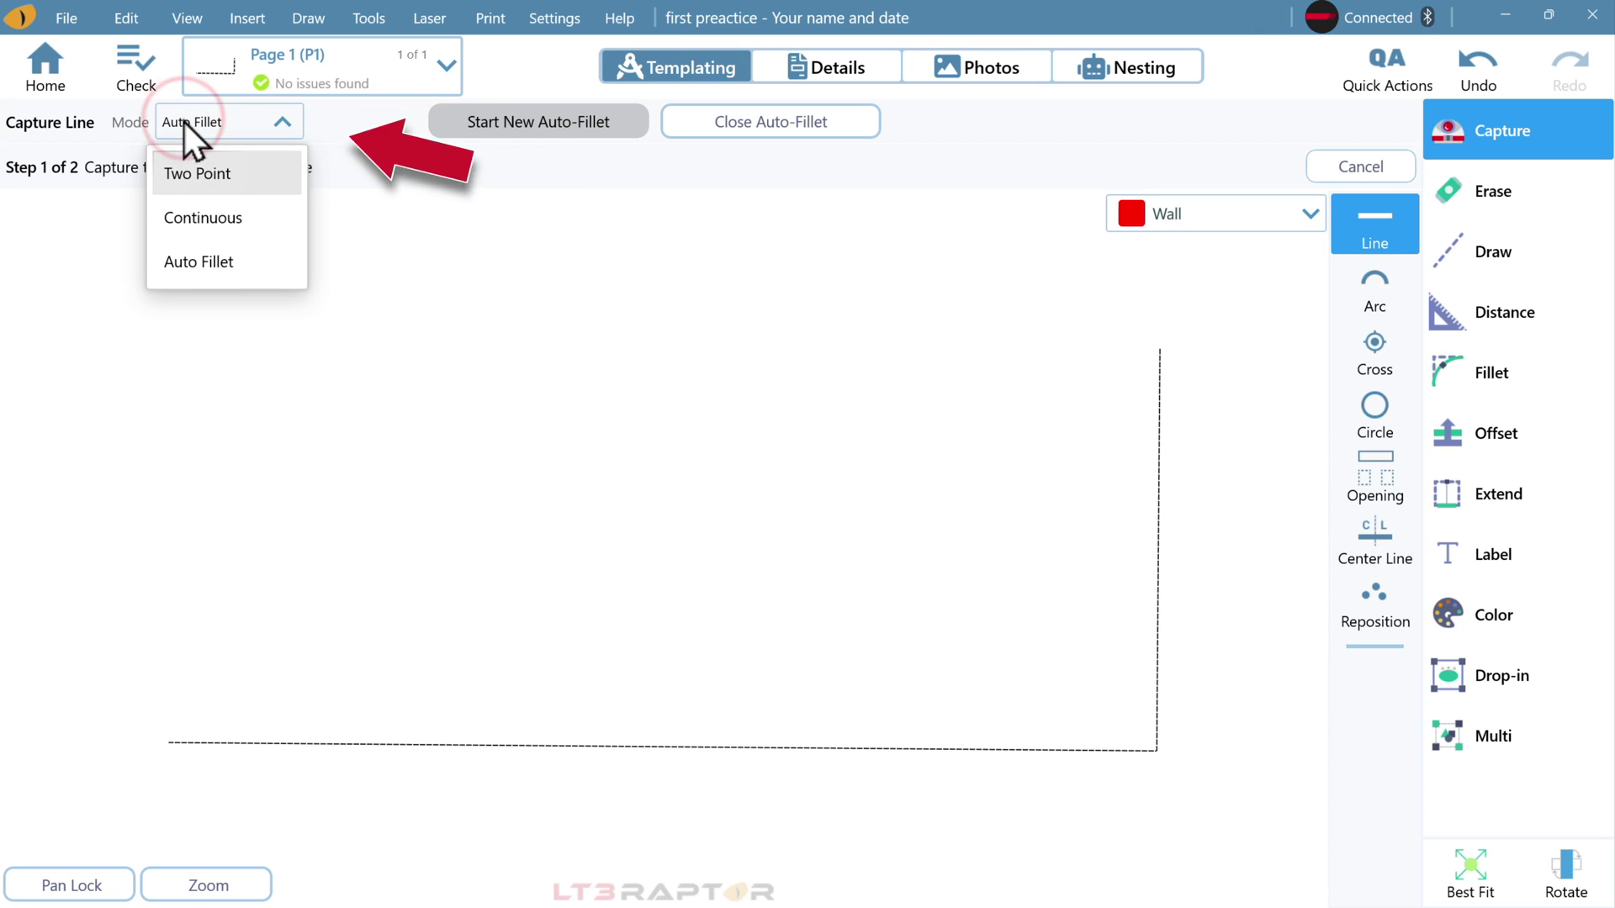
{"action": "left_click", "coordinate": [216, 231]}
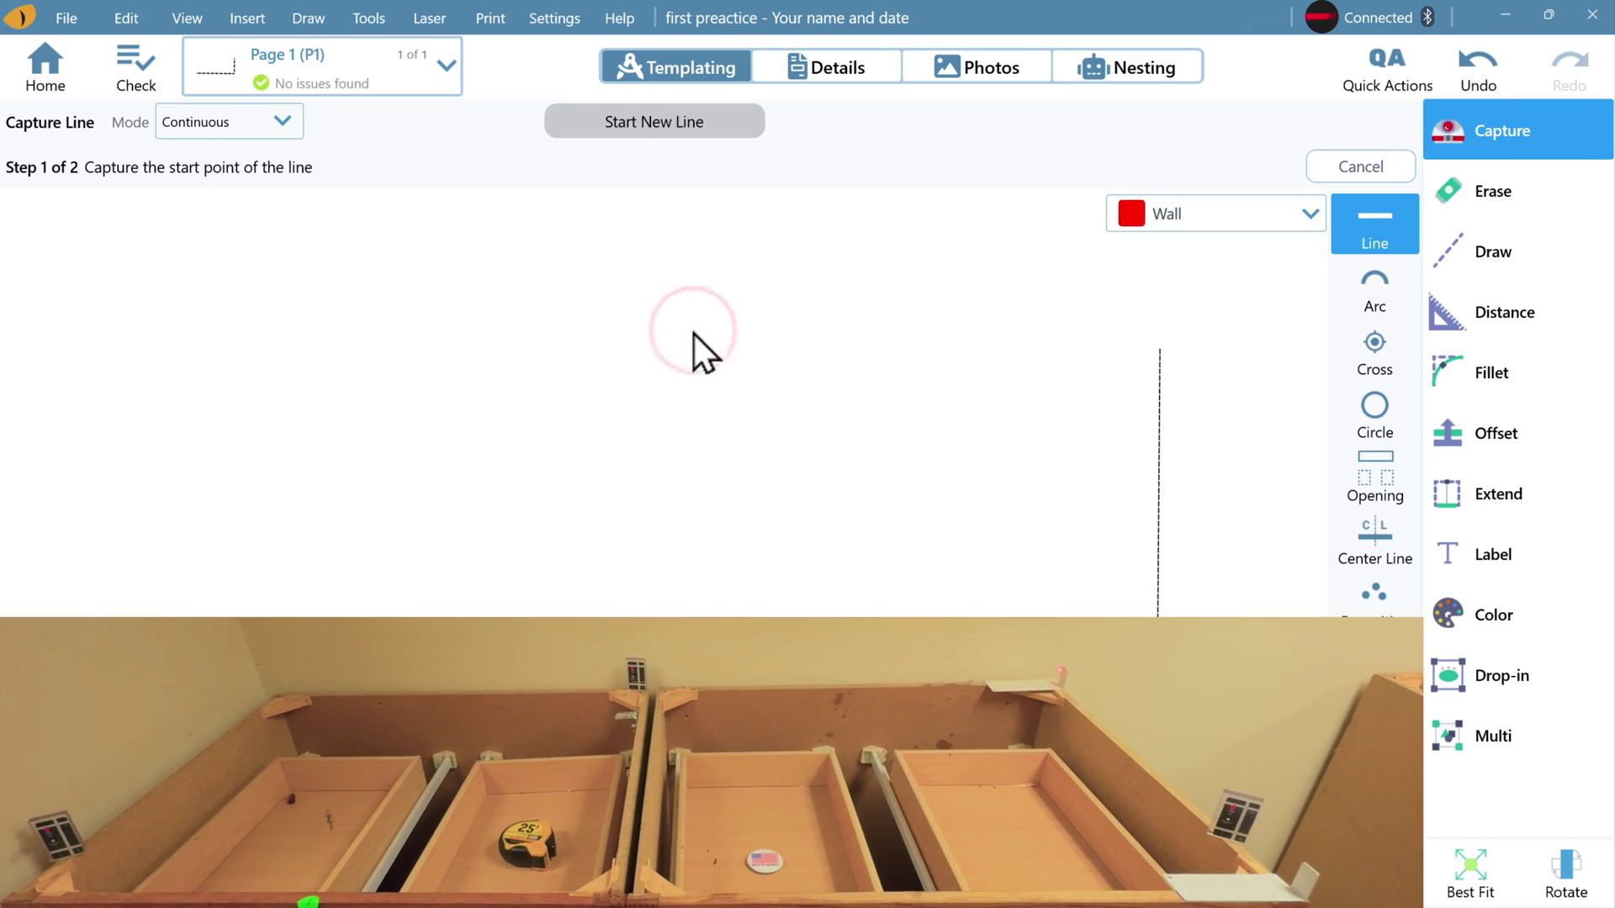
{"action": "left_click", "coordinate": [692, 333]}
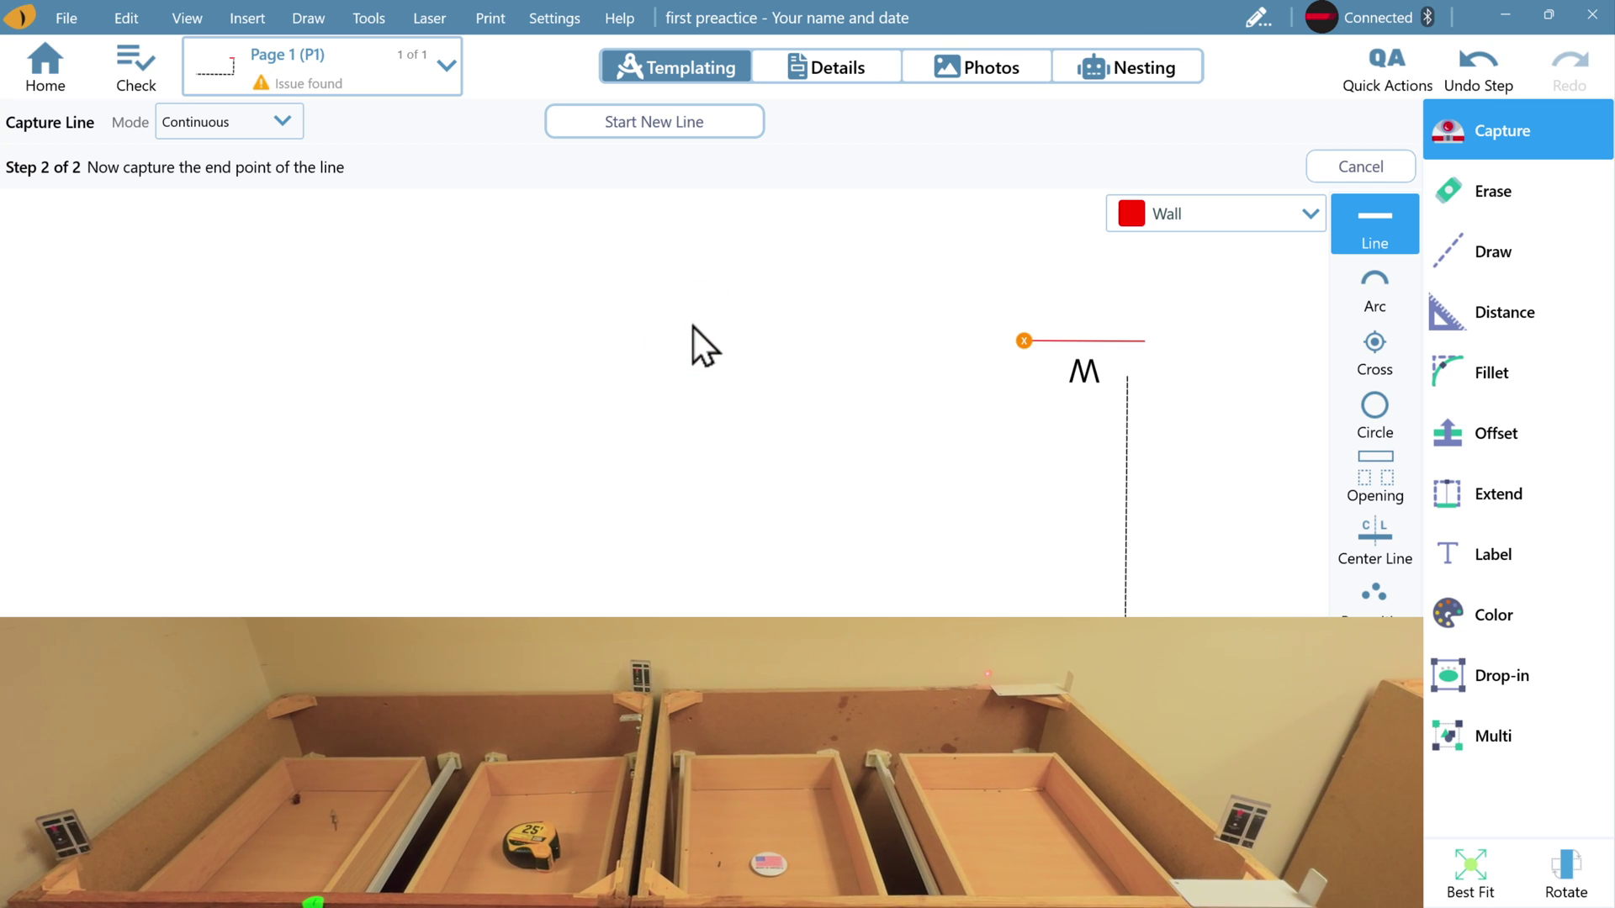
{"action": "left_click", "coordinate": [692, 325]}
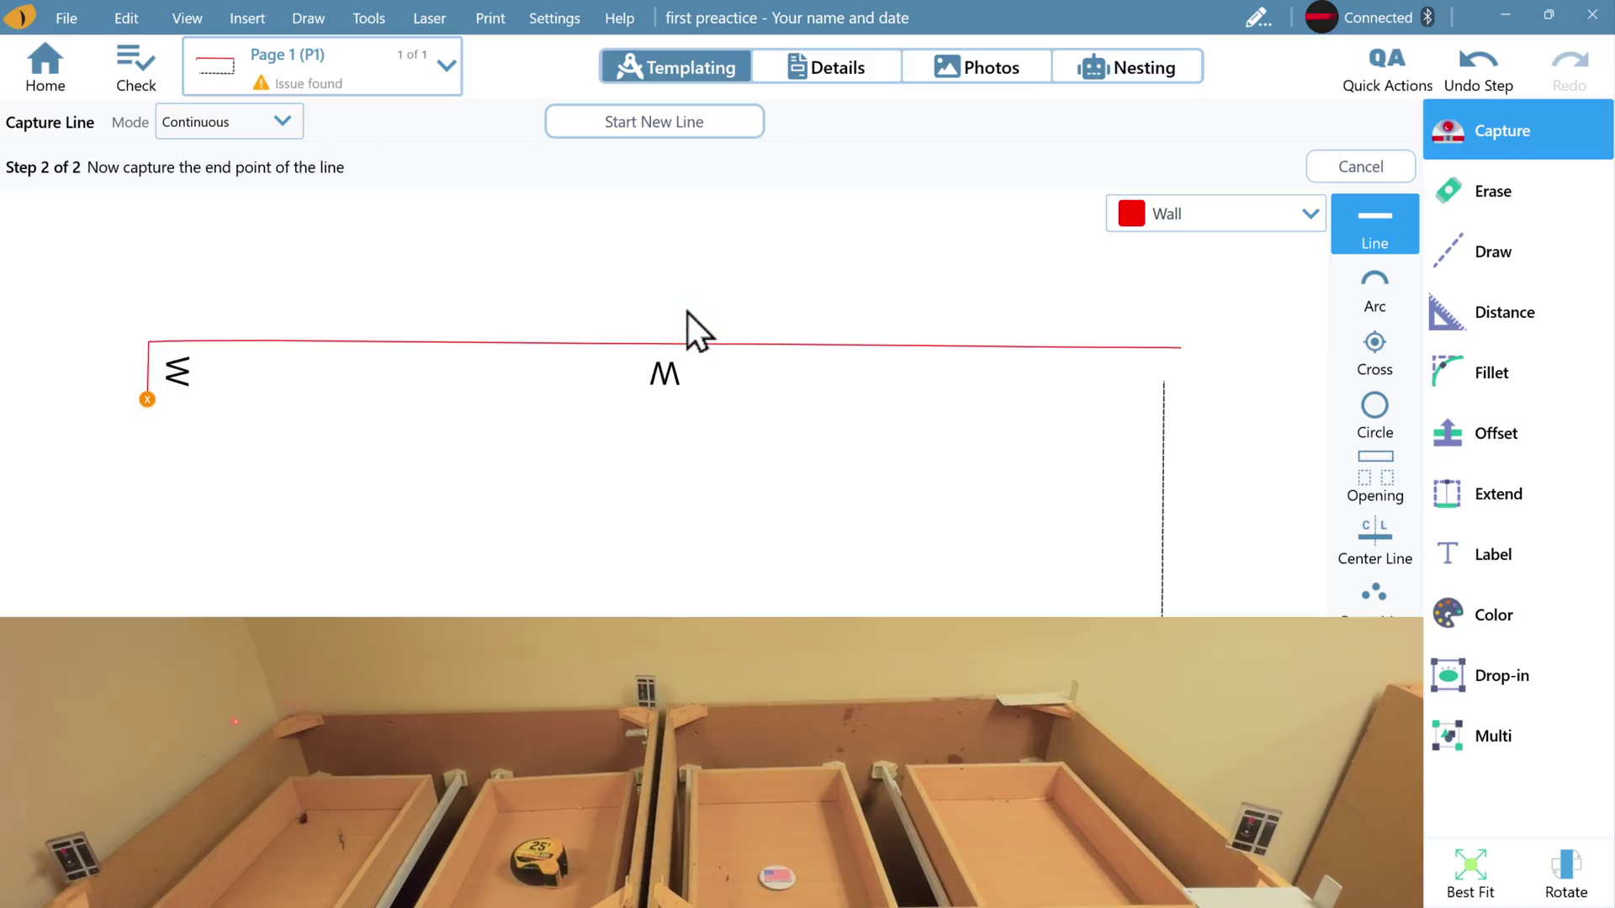
{"action": "left_click", "coordinate": [688, 310]}
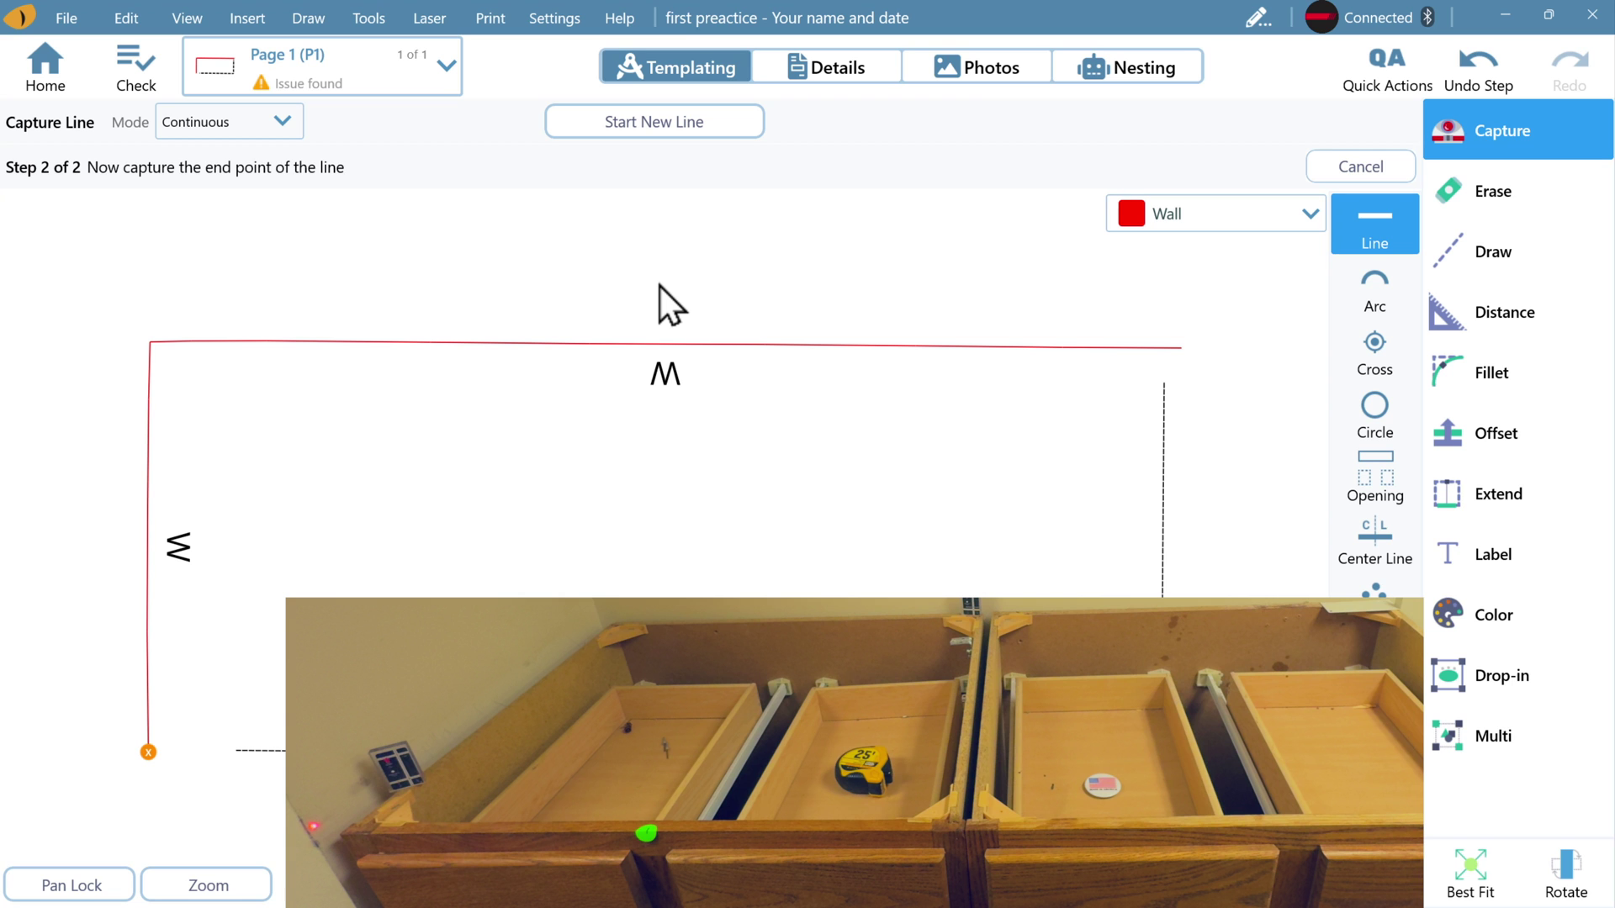
Step: Capture a centerline based on the front cabinet line, directed toward the back wall, with its origin at the green-marked point
{"action": "left_click", "coordinate": [1592, 130]}
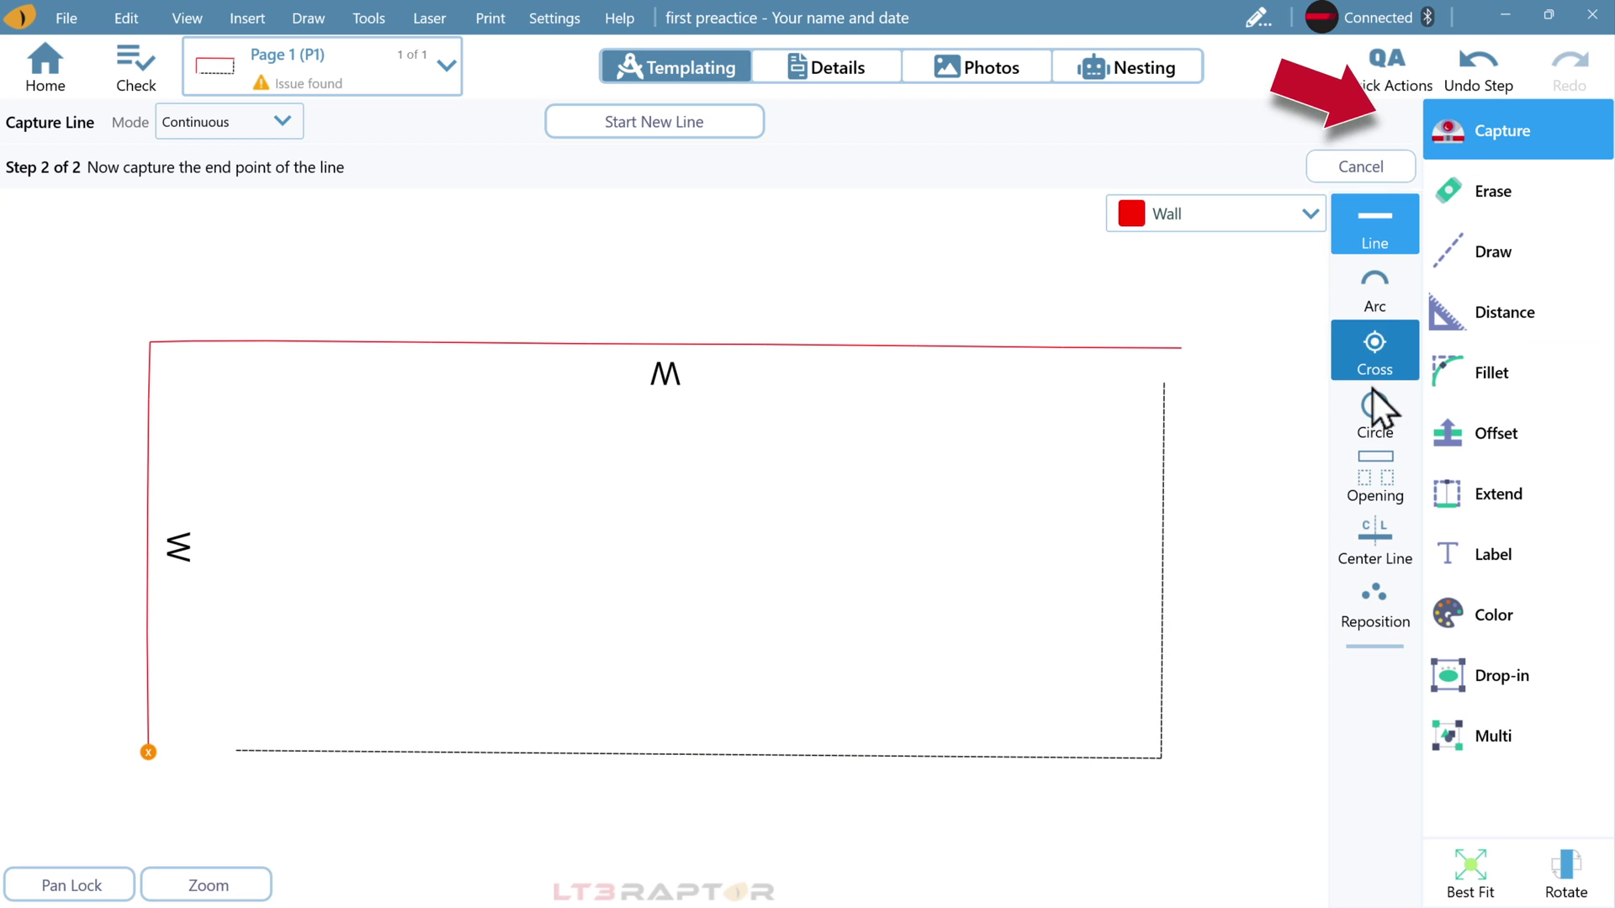
{"action": "left_click", "coordinate": [1369, 531]}
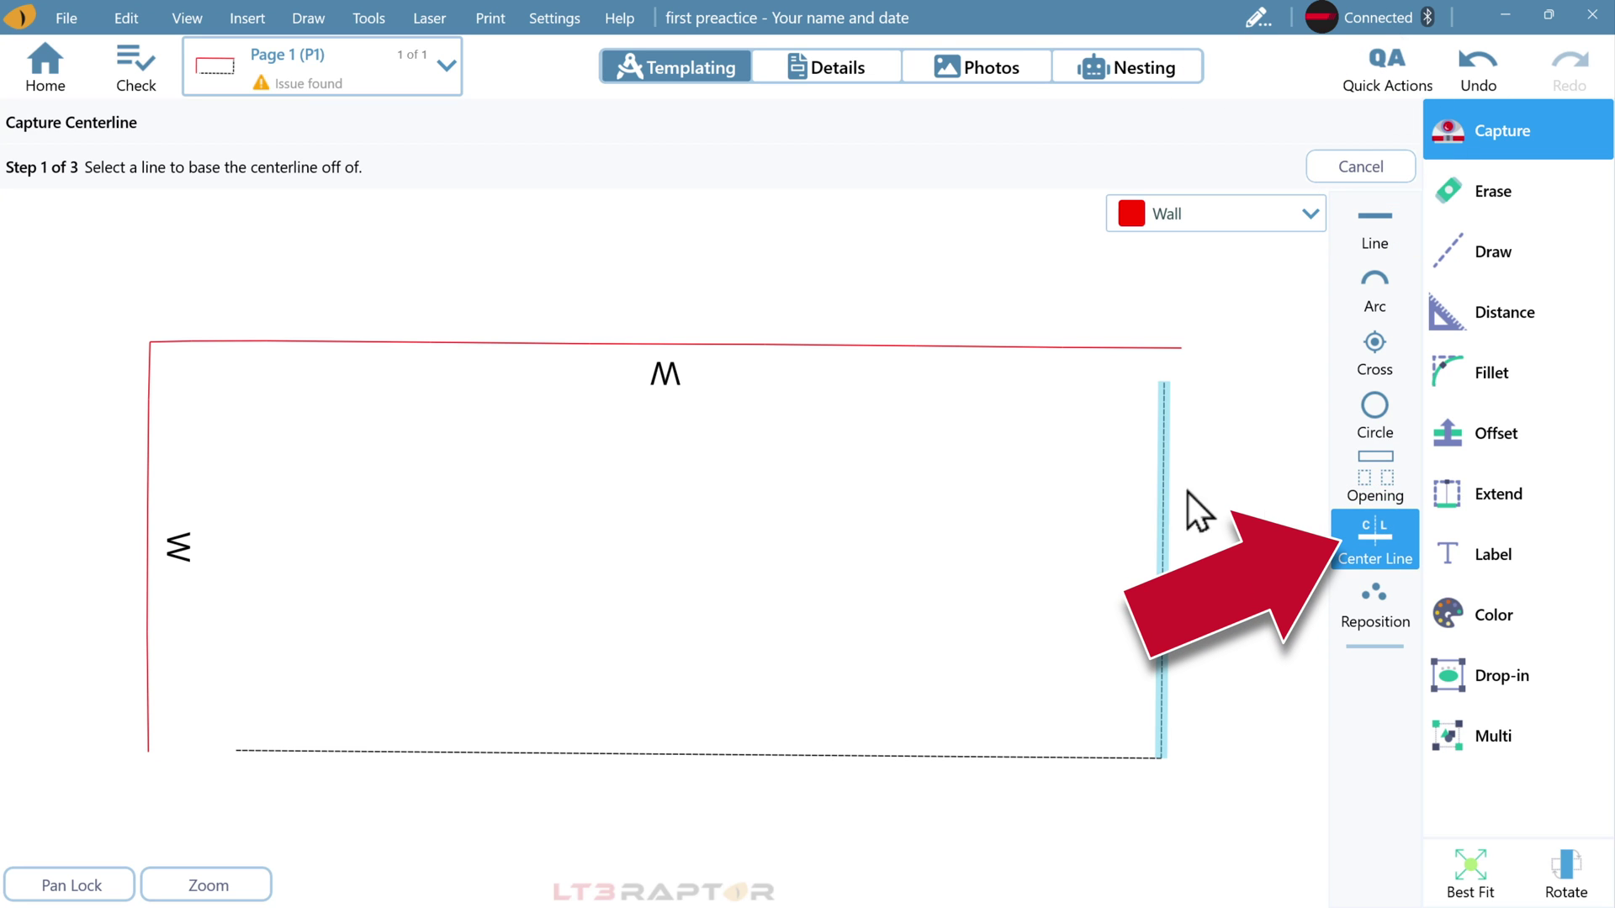
{"action": "left_click", "coordinate": [542, 750]}
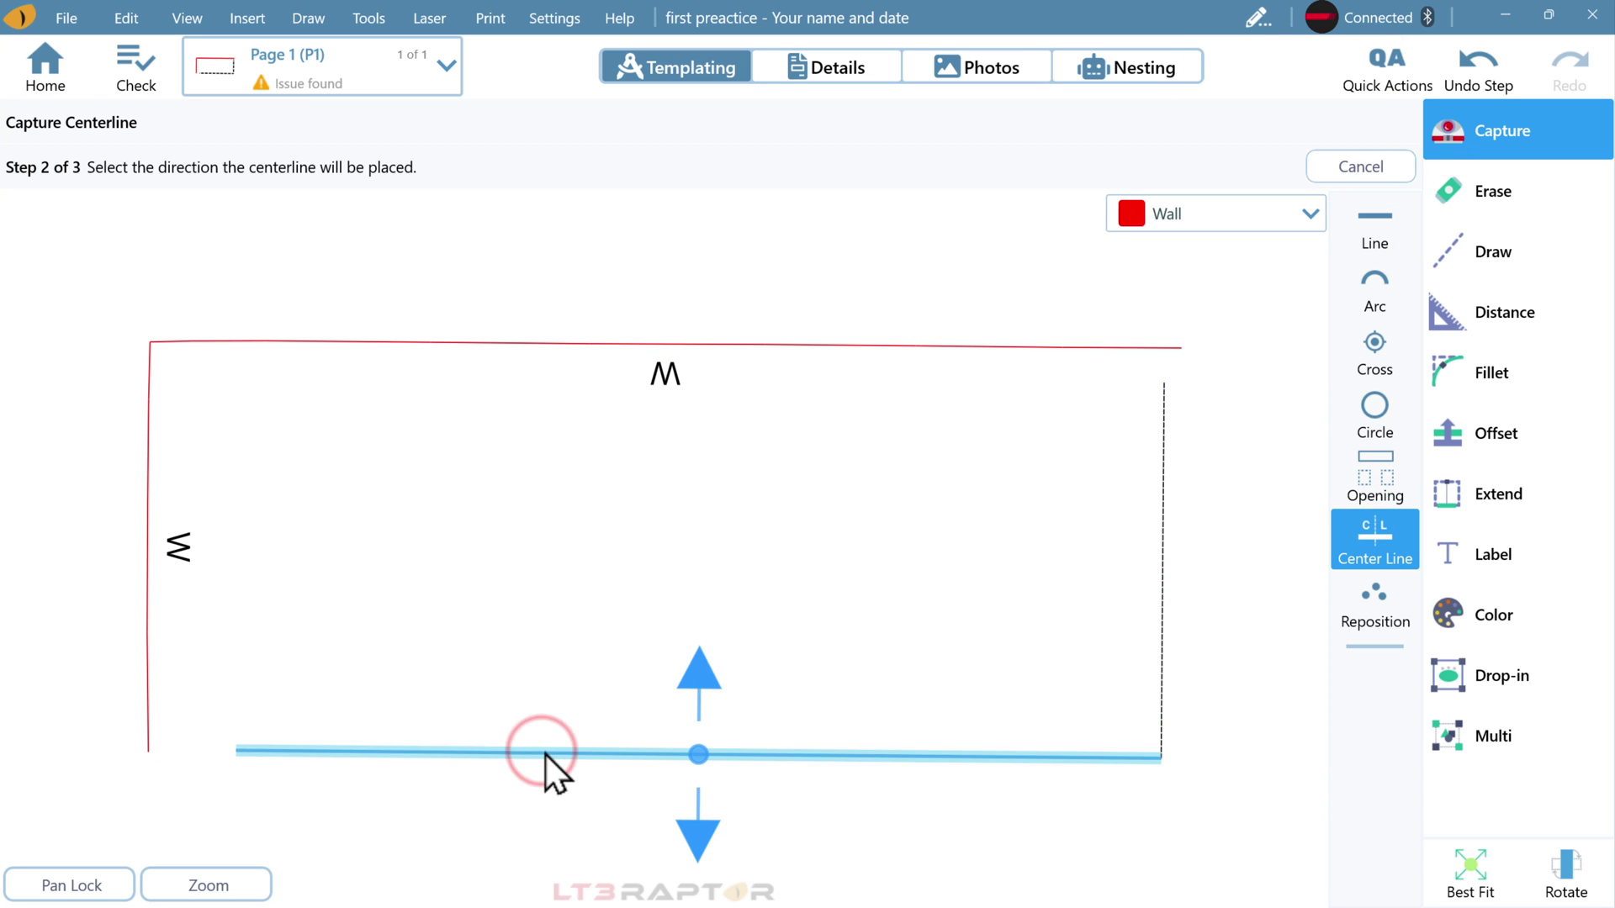
{"action": "left_click", "coordinate": [697, 673]}
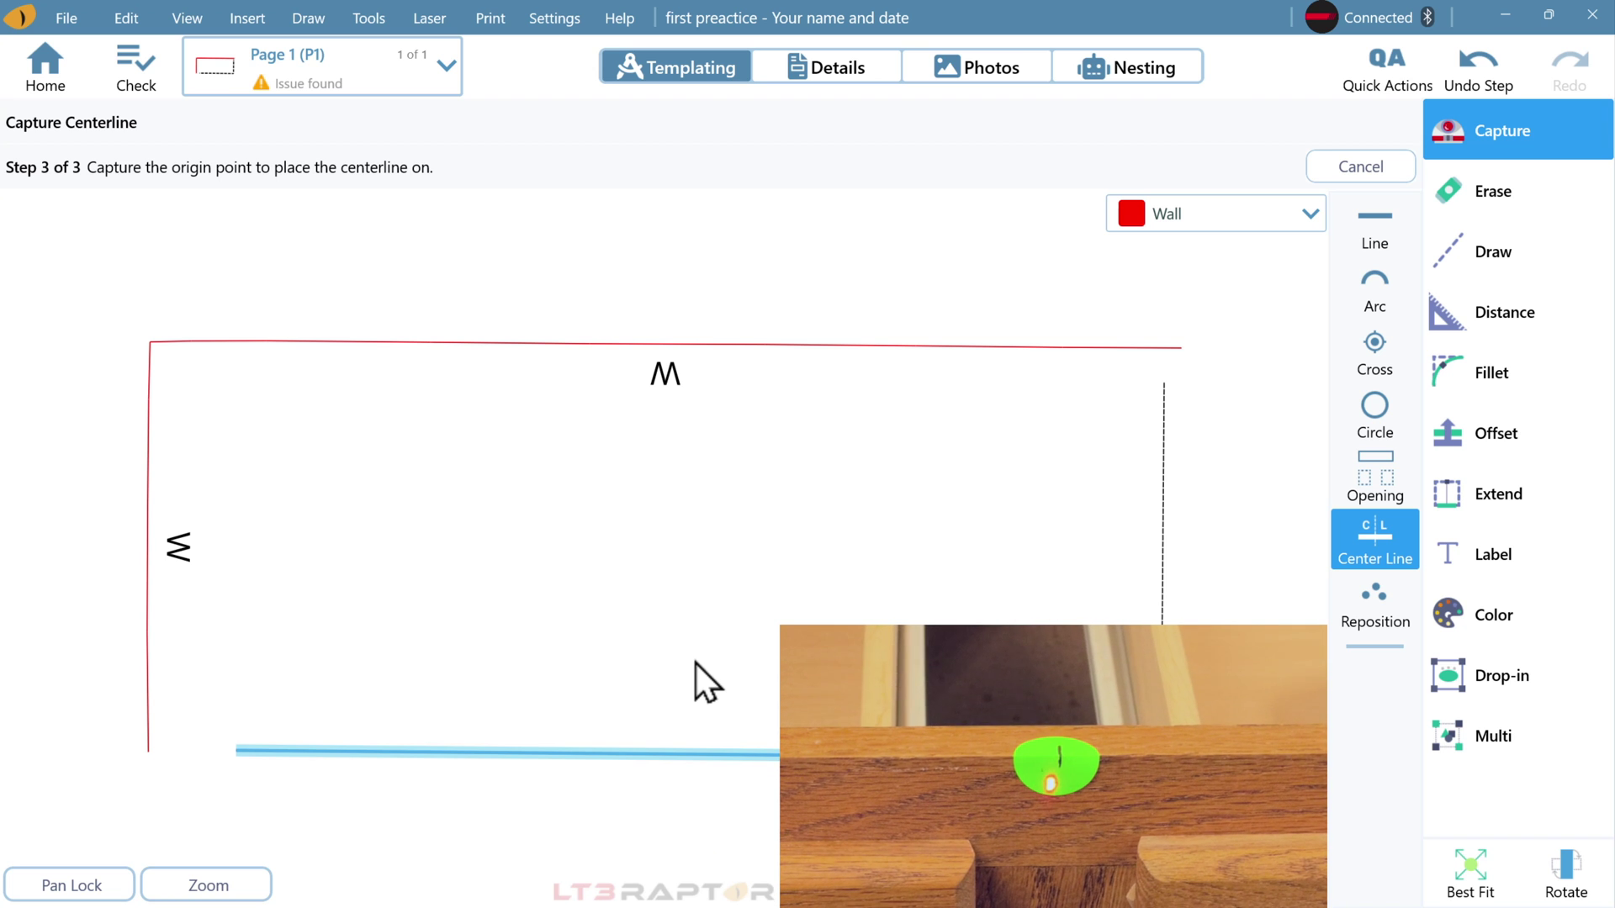
{"action": "left_click", "coordinate": [722, 603]}
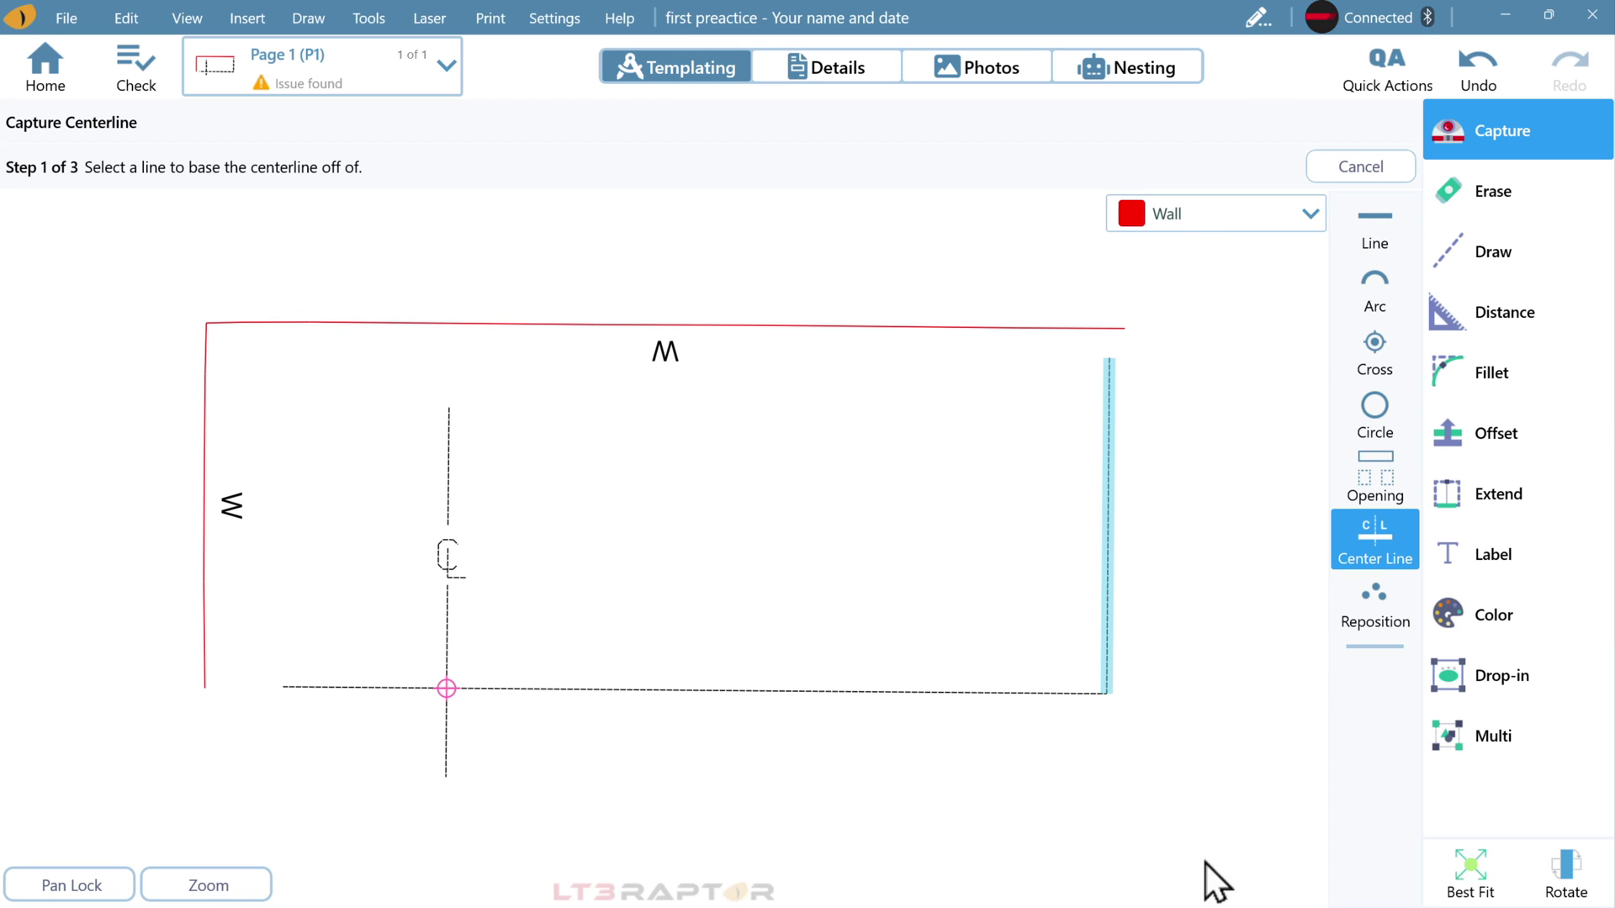
Step: Close the two open corners with sharp fillets, joining the back wall to the right cabinet line and the left wall to the front cabinet line
{"action": "left_click", "coordinate": [1553, 371]}
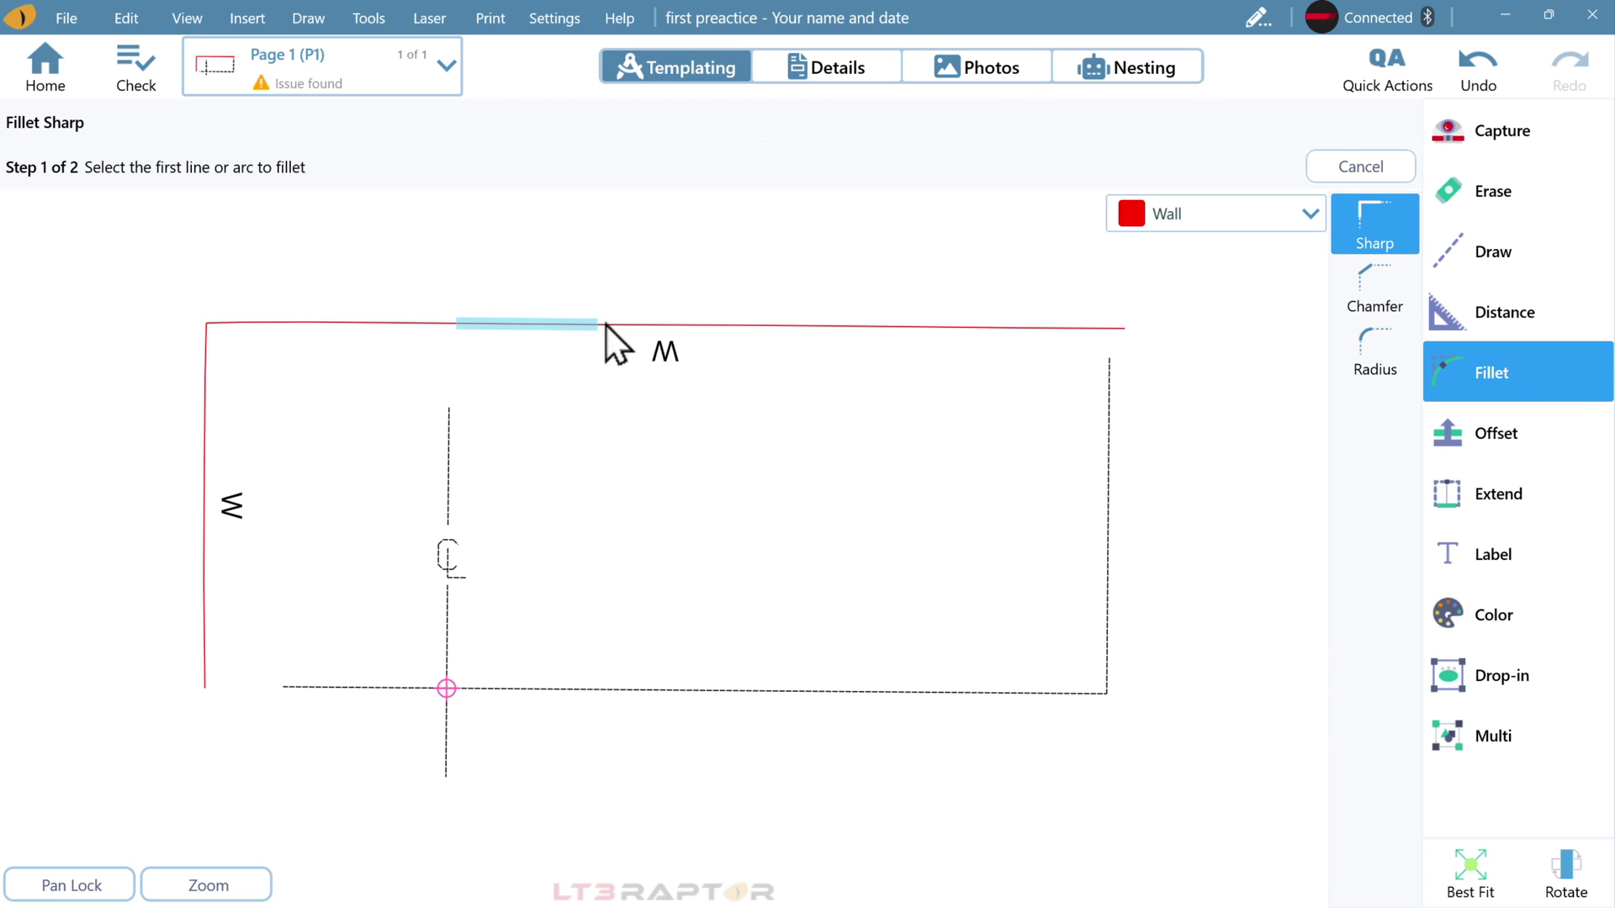
{"action": "left_click", "coordinate": [892, 342]}
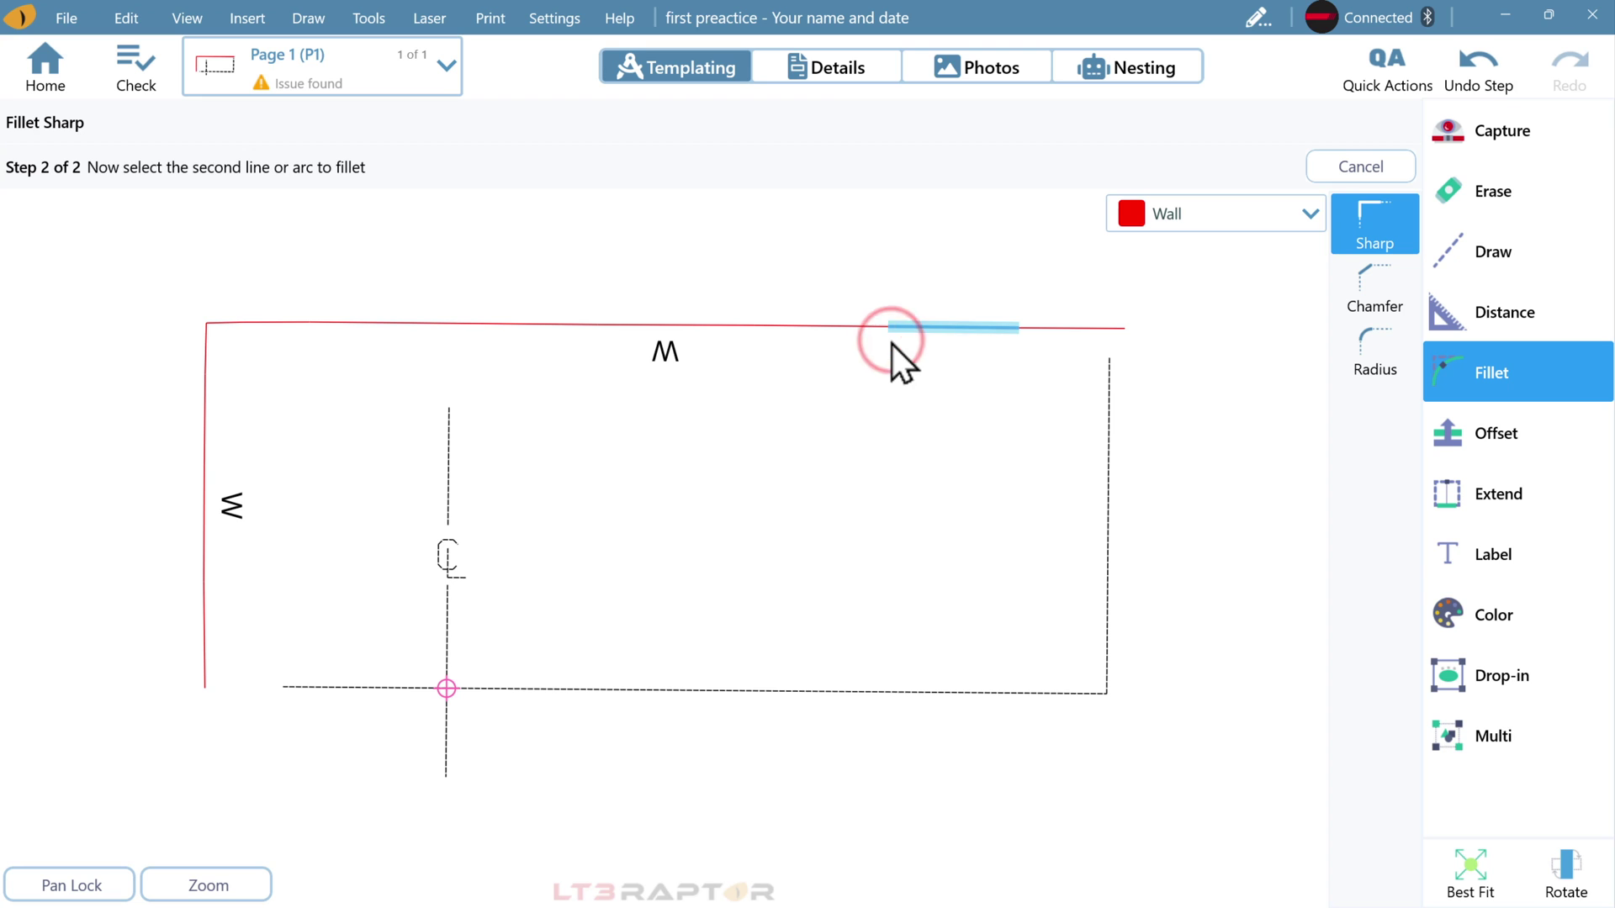
{"action": "left_click", "coordinate": [1111, 557]}
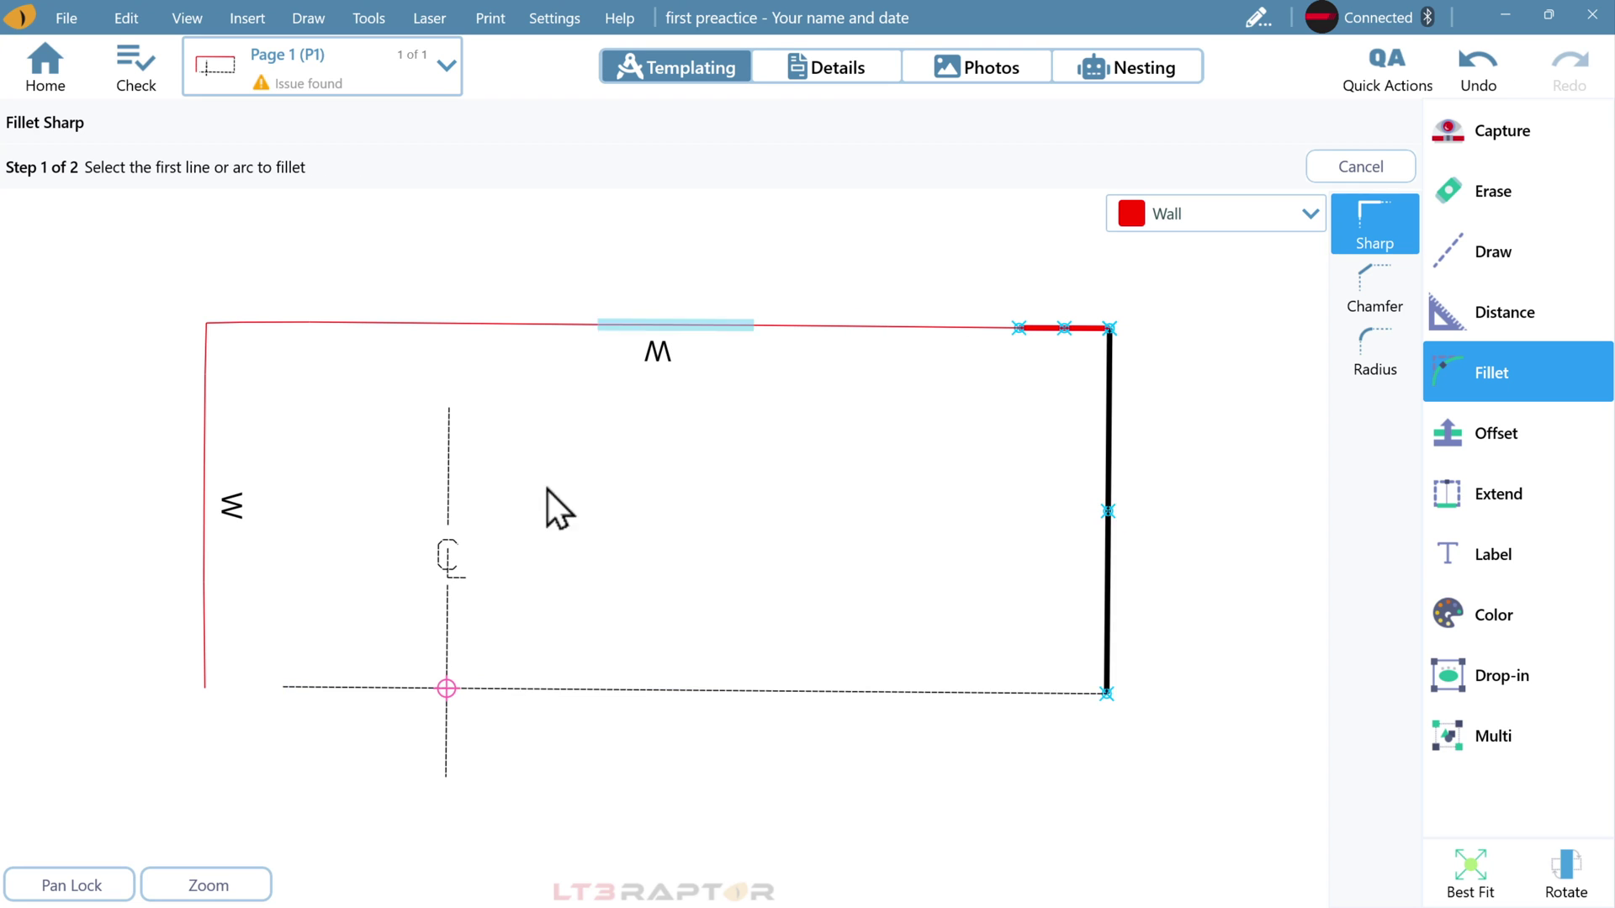
{"action": "left_click", "coordinate": [182, 524]}
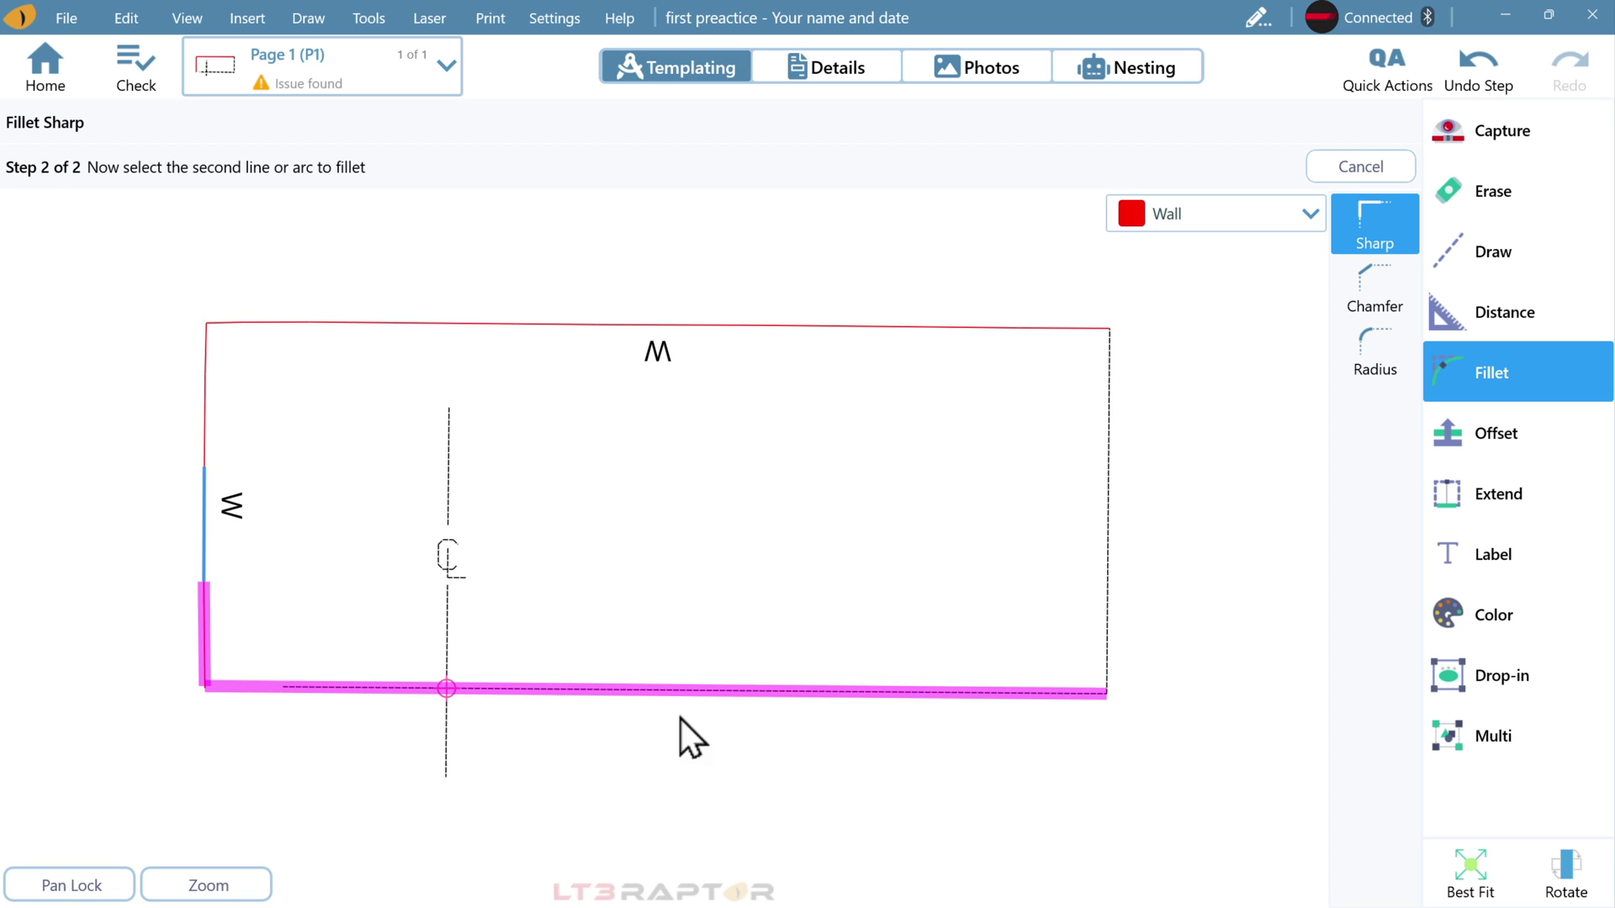
{"action": "left_click", "coordinate": [768, 736]}
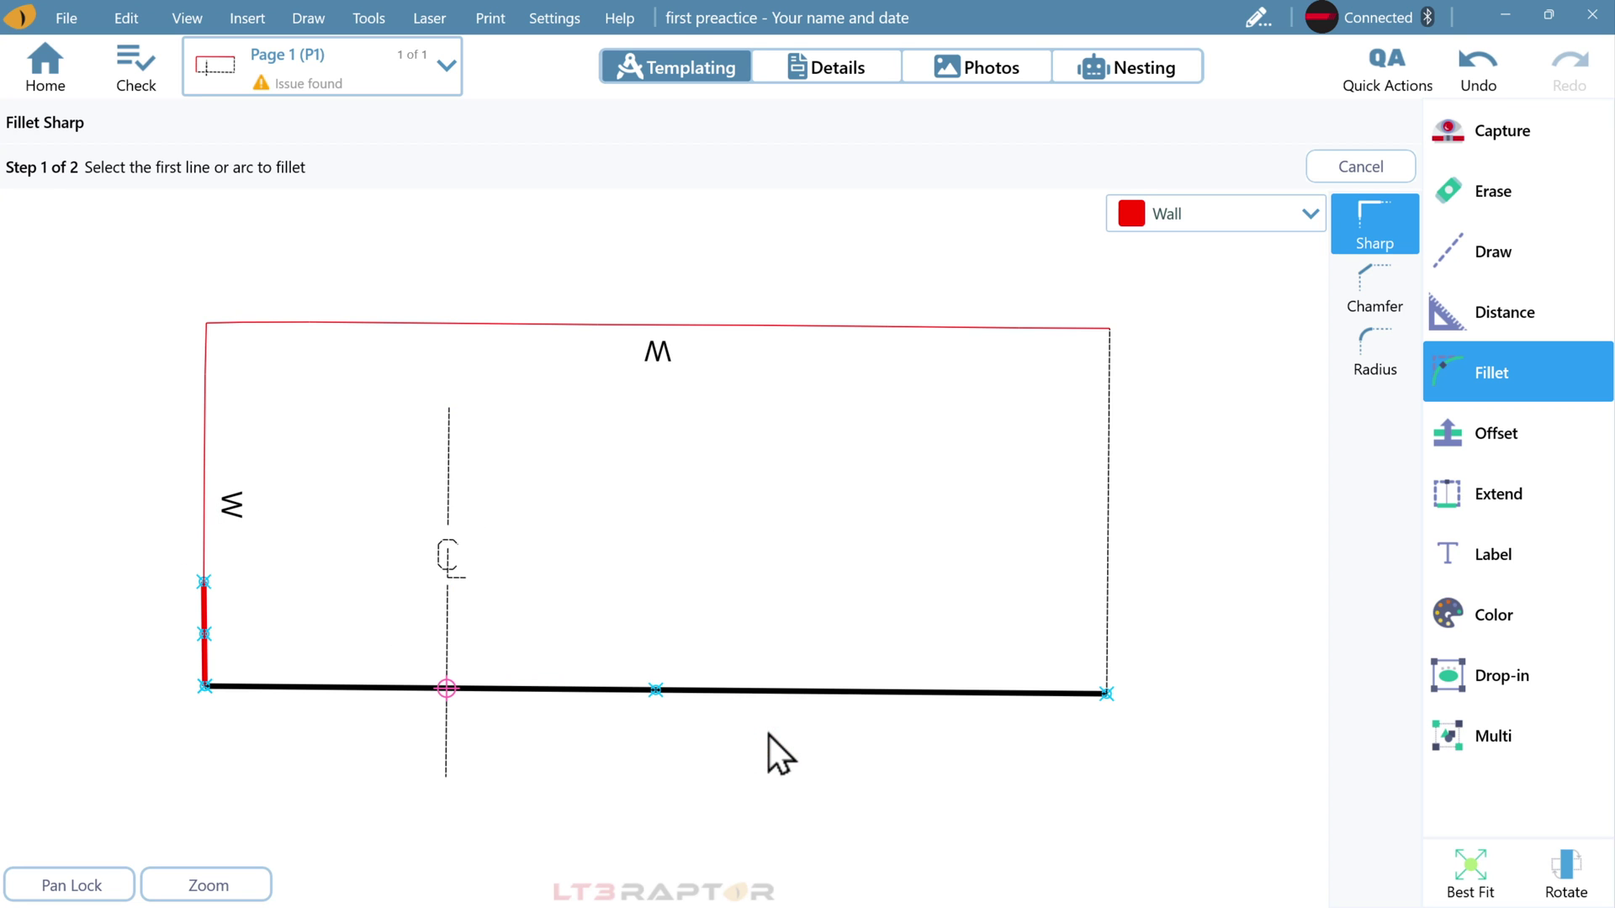
Step: Show the dimensions of all lines and measure the parallel distance from the centerline to the left wall
{"action": "left_click", "coordinate": [1555, 314]}
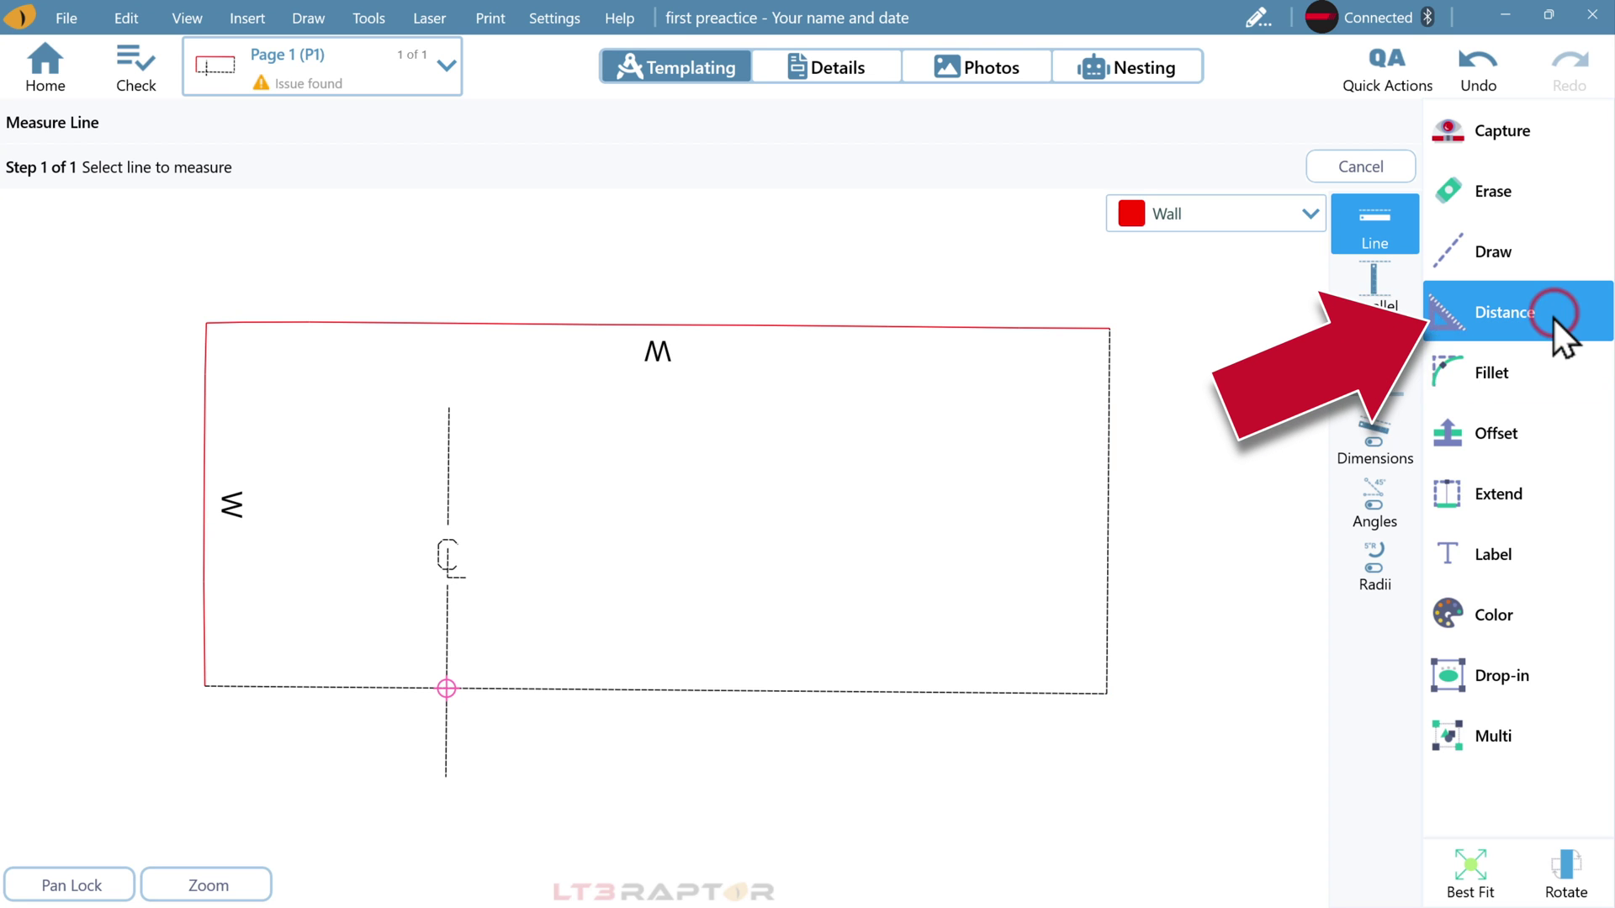
{"action": "left_click", "coordinate": [1390, 455]}
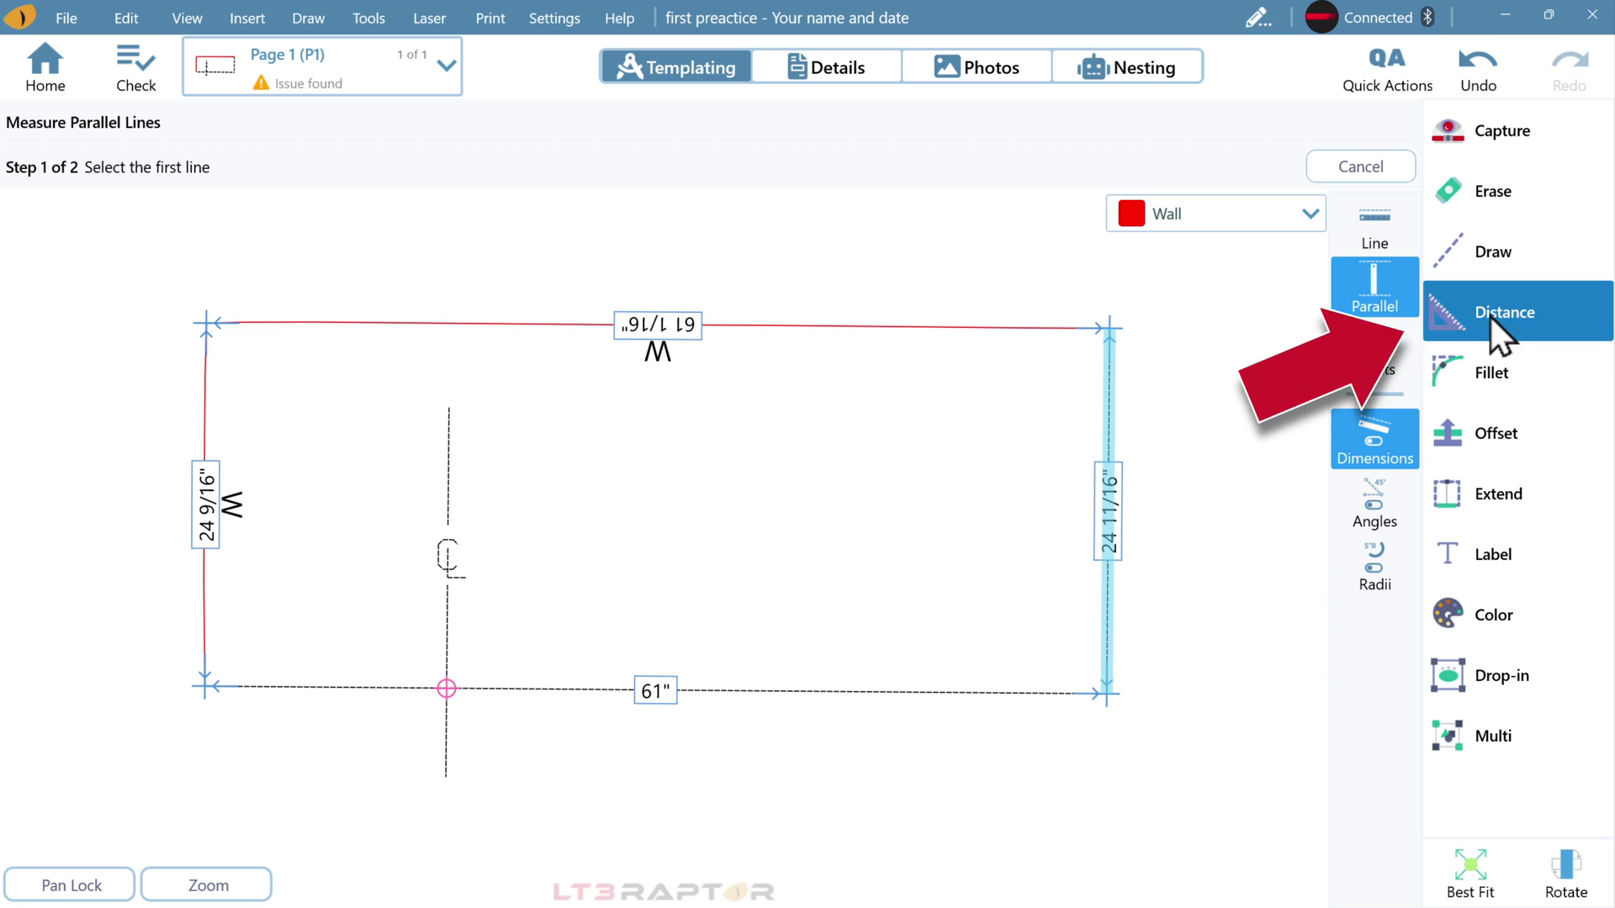
{"action": "left_click", "coordinate": [1490, 314]}
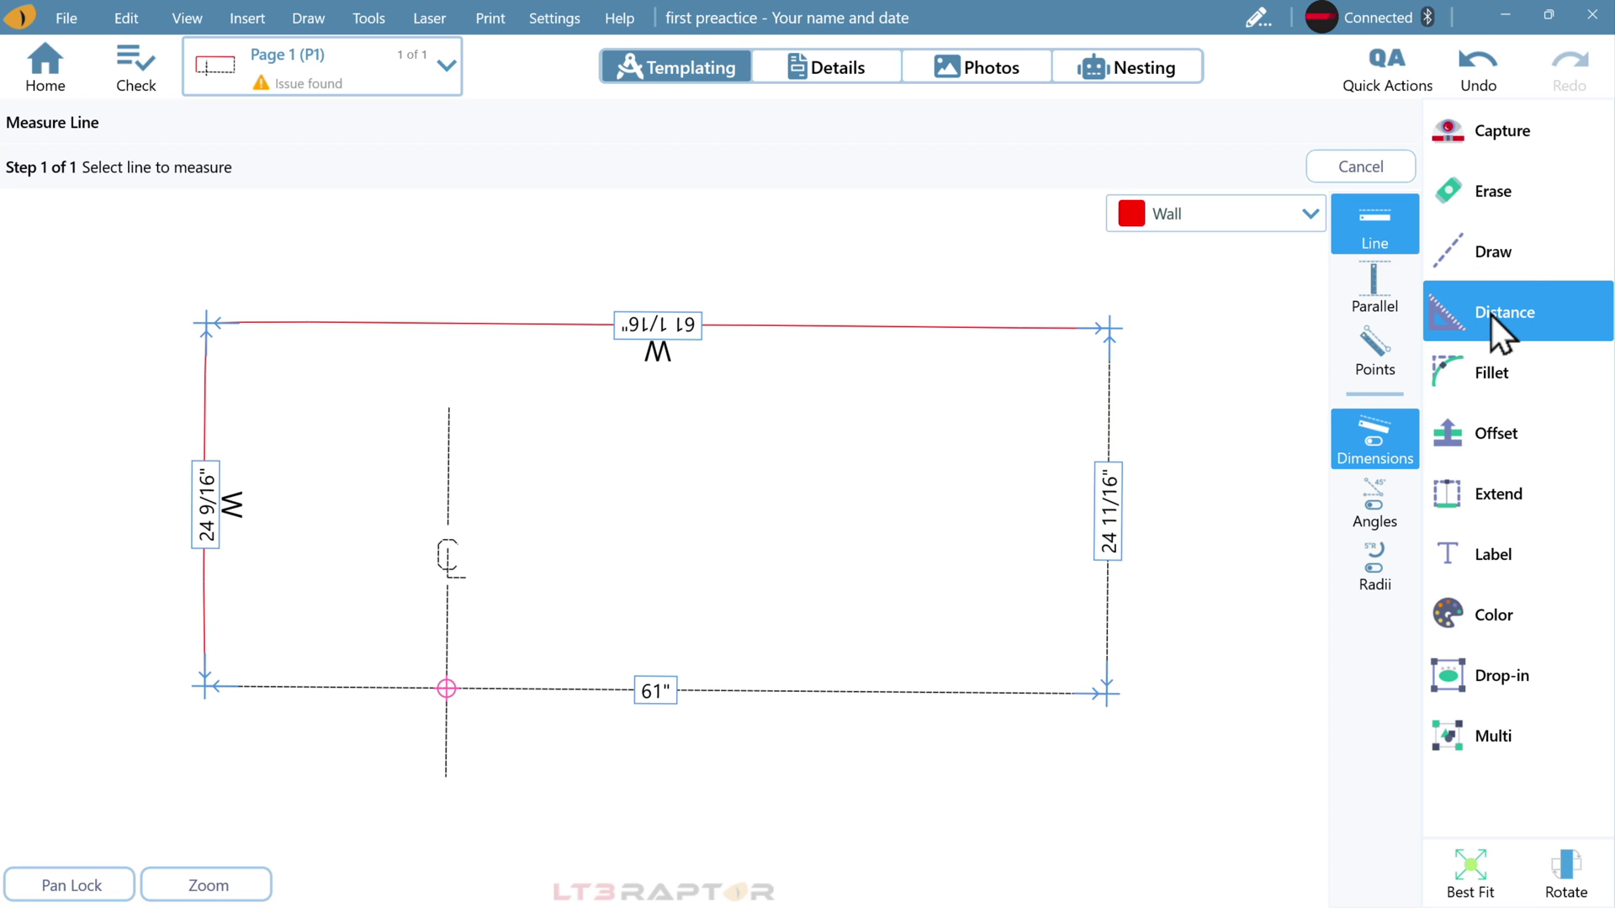
{"action": "left_click", "coordinate": [1363, 307]}
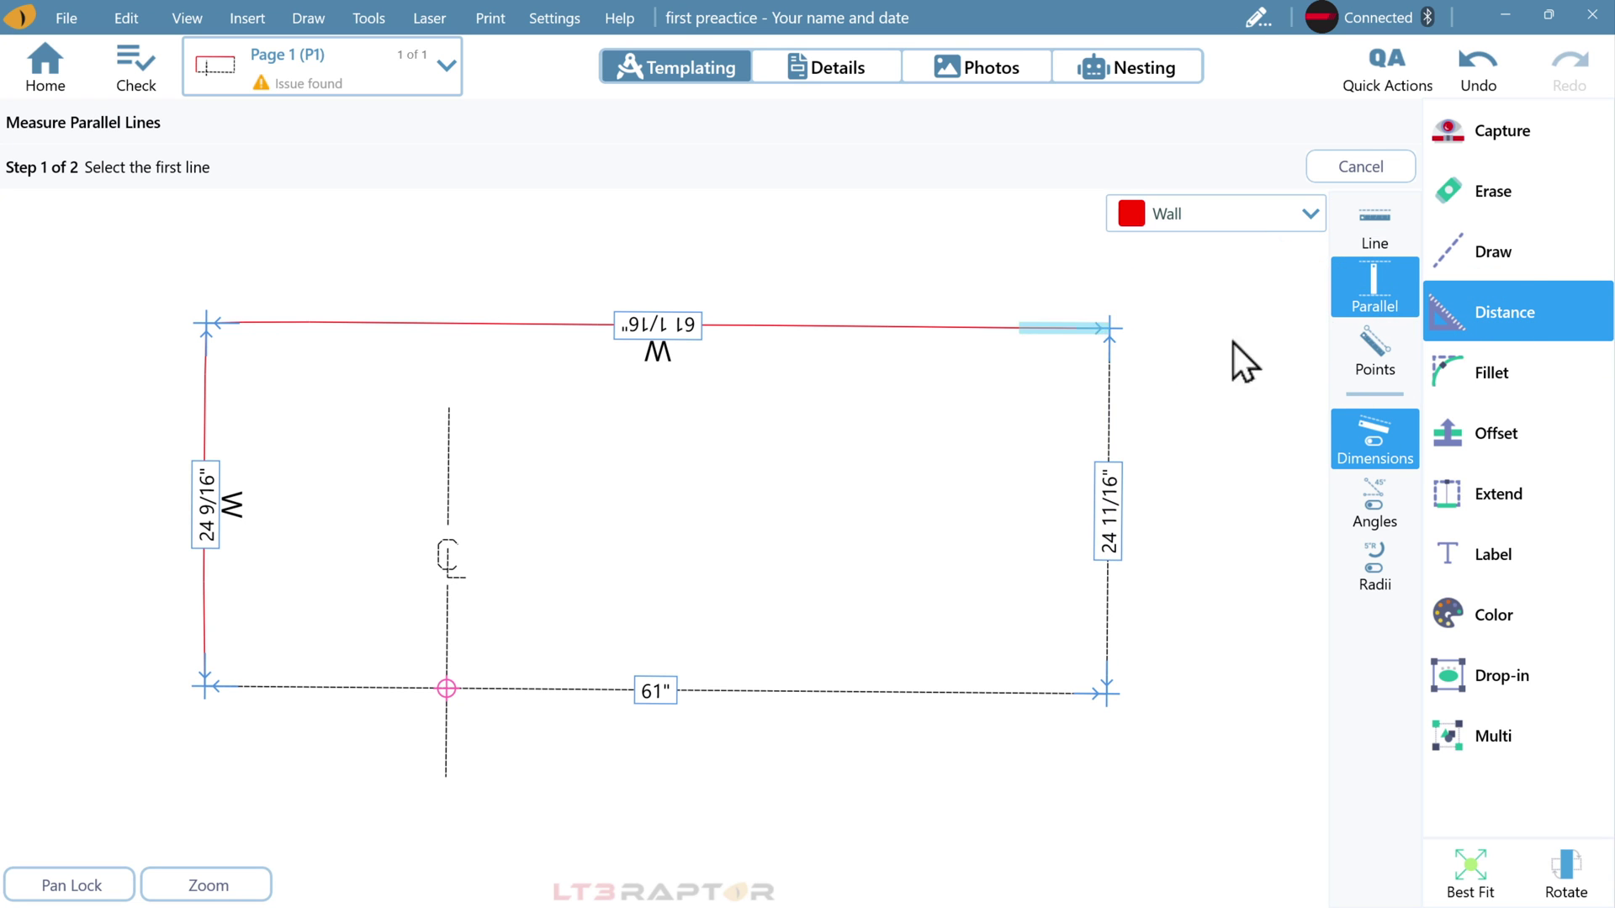
{"action": "left_click", "coordinate": [481, 633]}
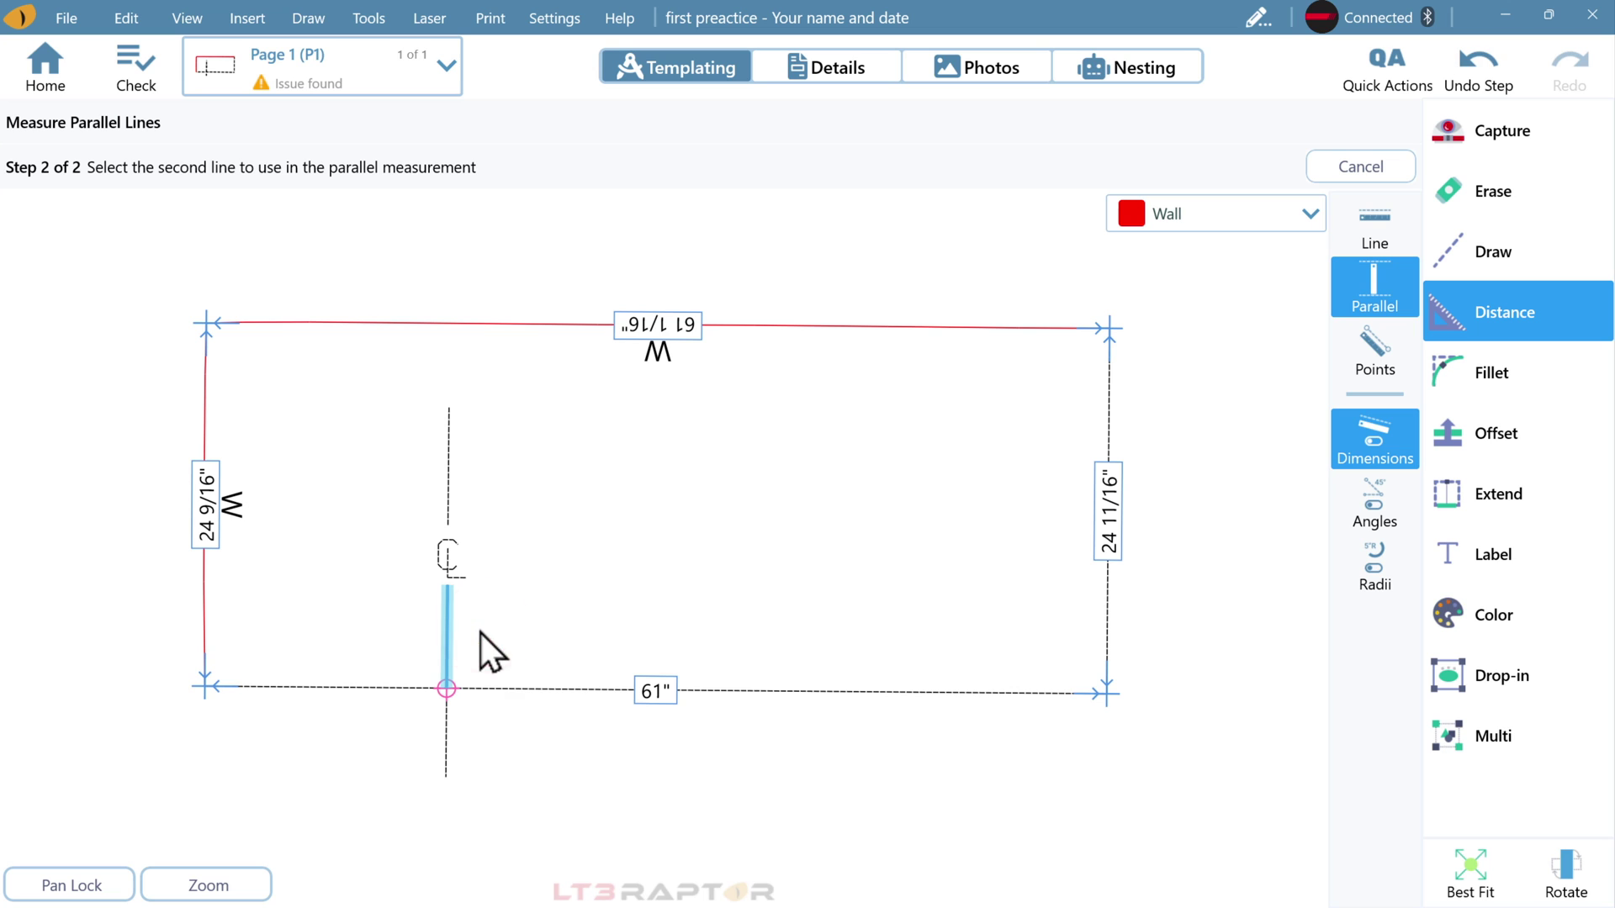
{"action": "left_click", "coordinate": [203, 668]}
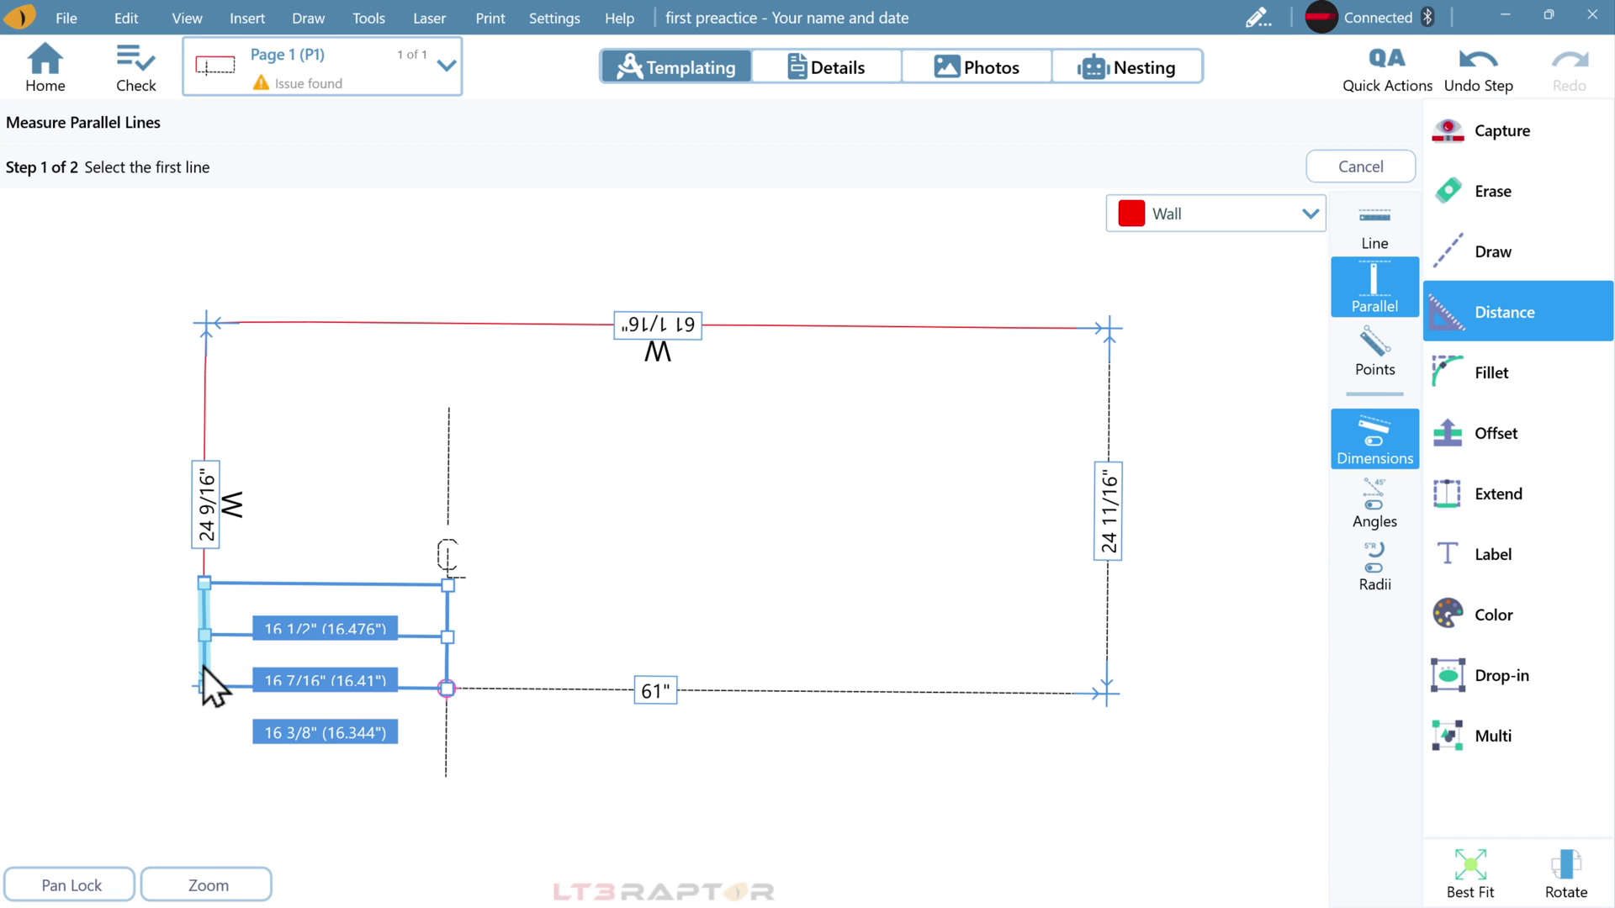